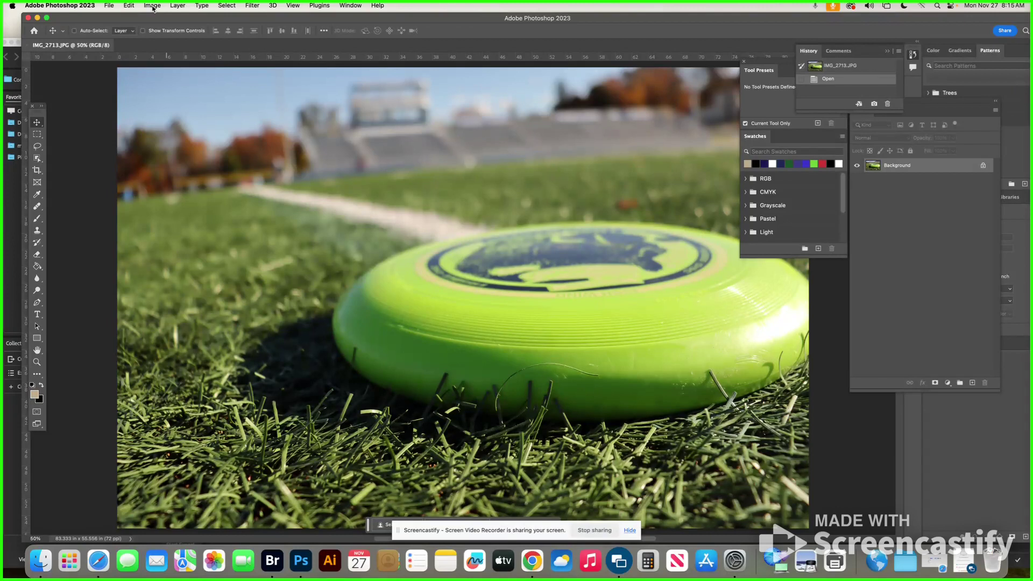
- Convert the image to Grayscale mode and discard its color information
{"action": "left_click", "coordinate": [152, 6]}
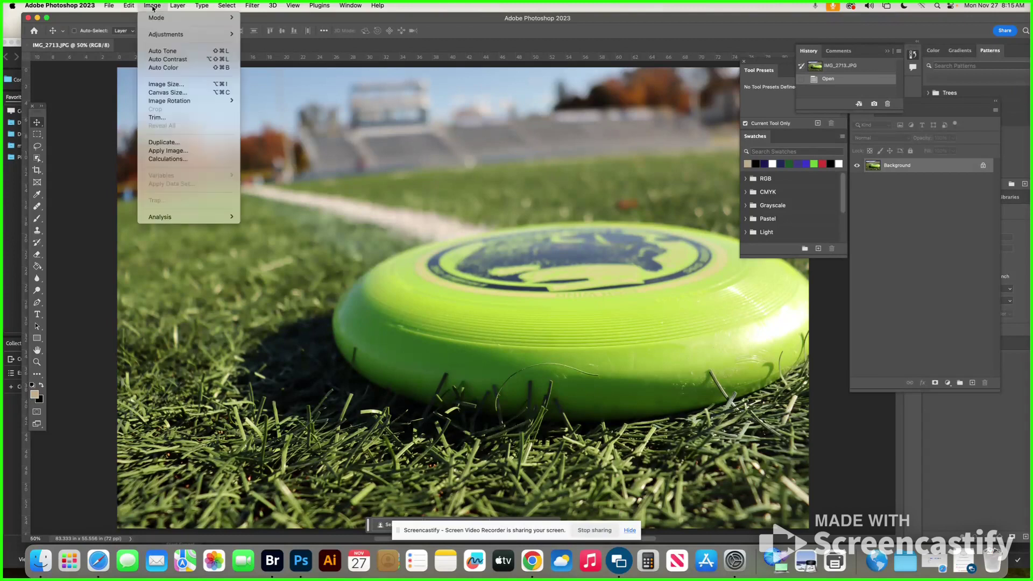
{"action": "mouse_move", "coordinate": [157, 22]}
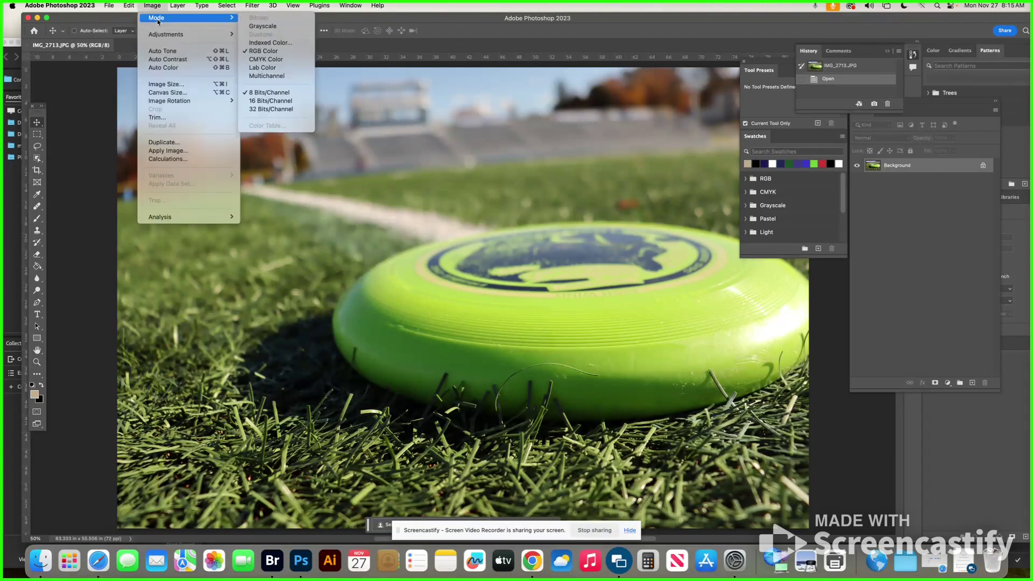
{"action": "left_click", "coordinate": [260, 28]}
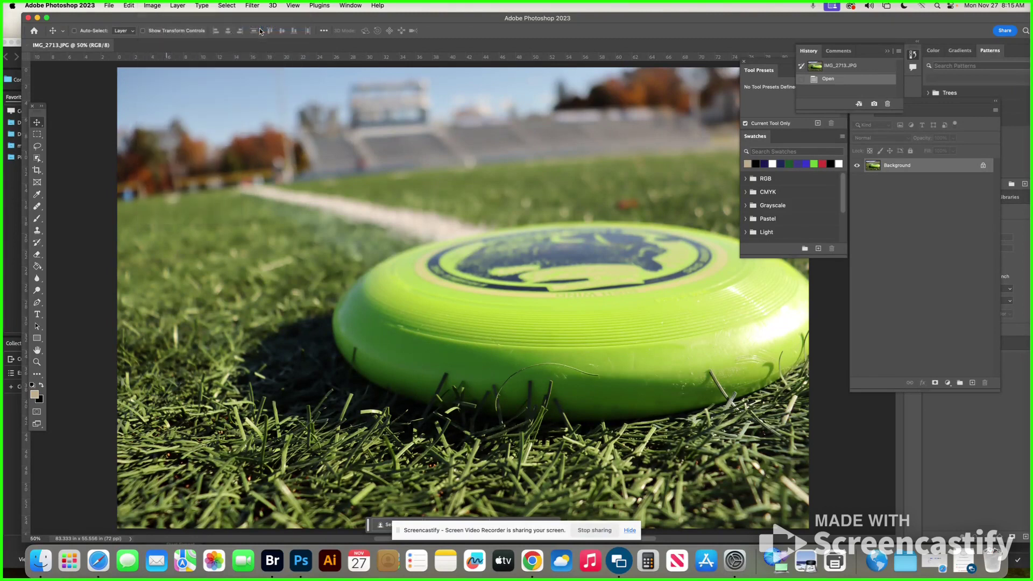
{"action": "left_click", "coordinate": [514, 210]}
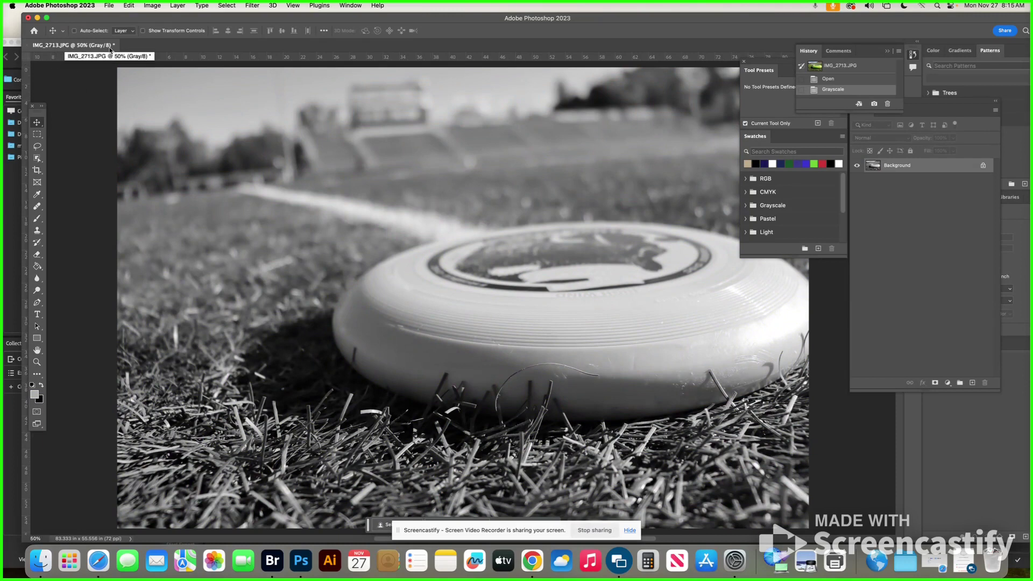
- Undo the grayscale conversion to compare with the color photo, and redo it
{"action": "left_click", "coordinate": [130, 7]}
{"action": "left_click", "coordinate": [134, 17]}
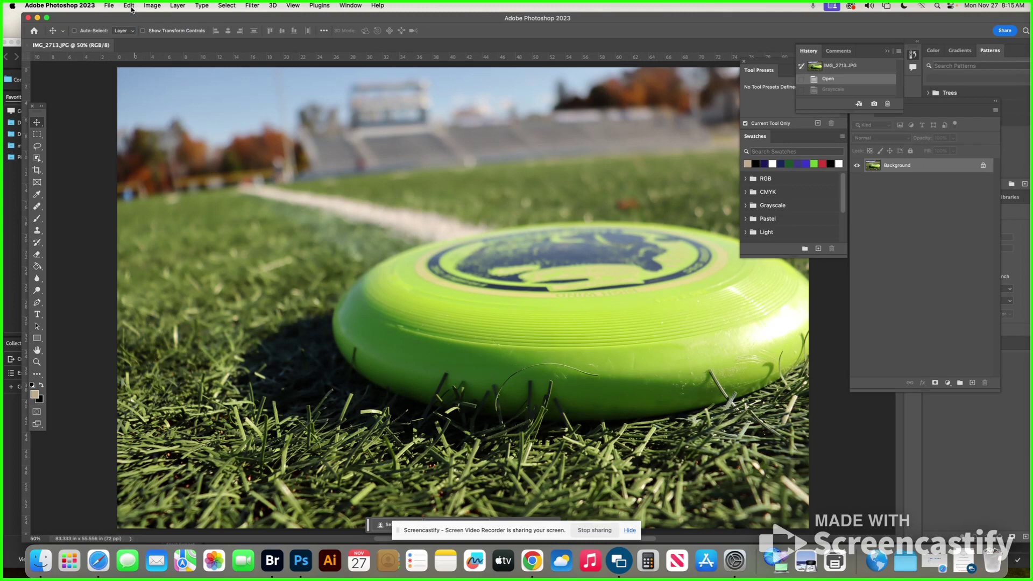
{"action": "left_click", "coordinate": [130, 6]}
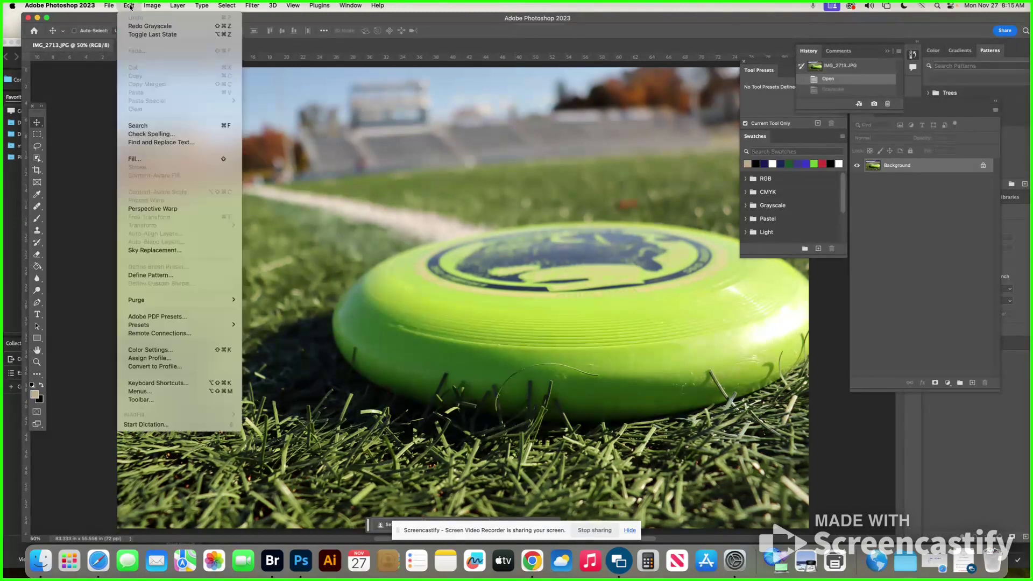
{"action": "left_click", "coordinate": [139, 27]}
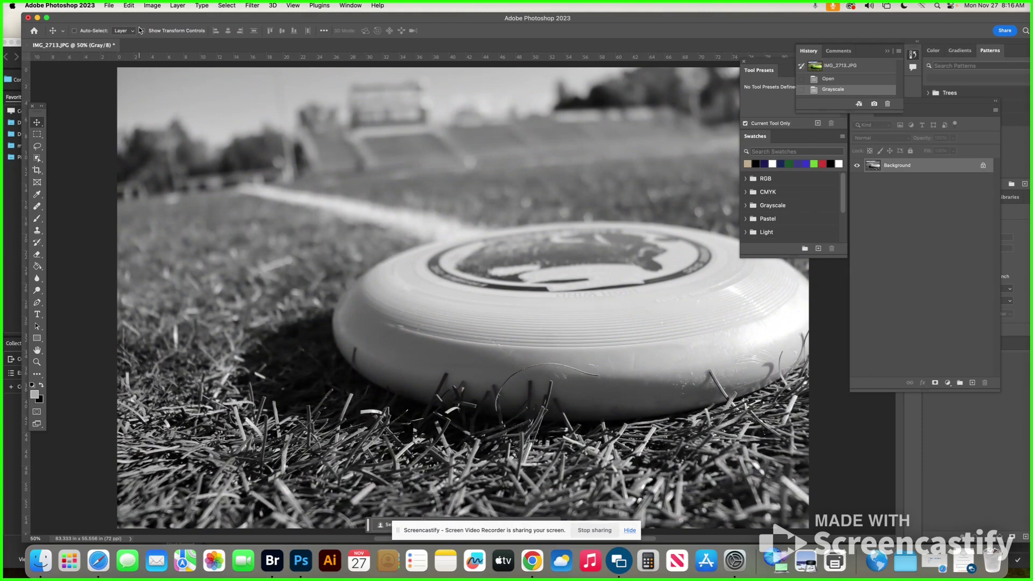
- Enter Quick Mask mode and set its color to indicate Selected Areas
{"action": "left_click", "coordinate": [36, 413]}
{"action": "left_click", "coordinate": [37, 413]}
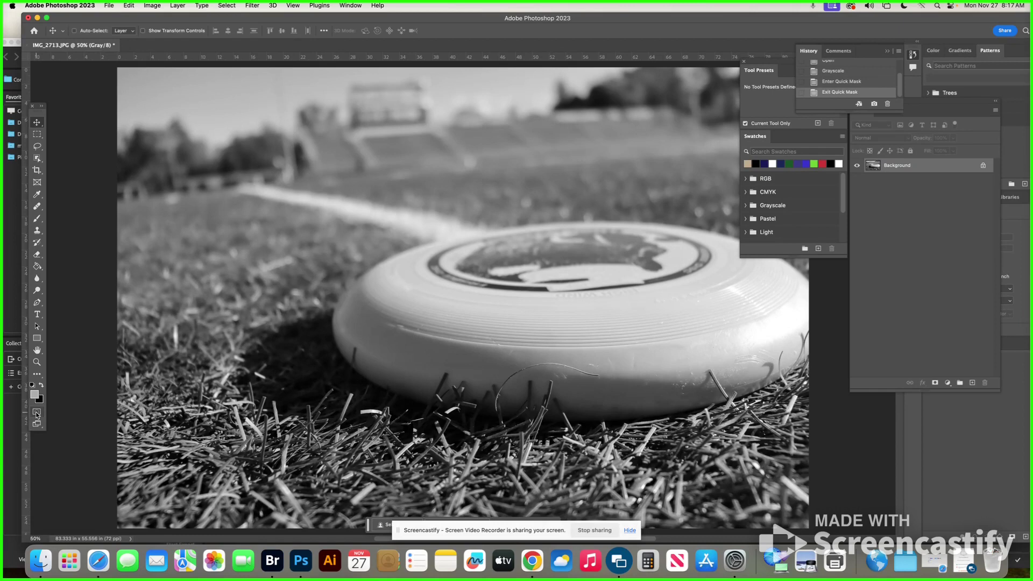
{"action": "left_click", "coordinate": [36, 412]}
{"action": "double_click", "coordinate": [36, 413]}
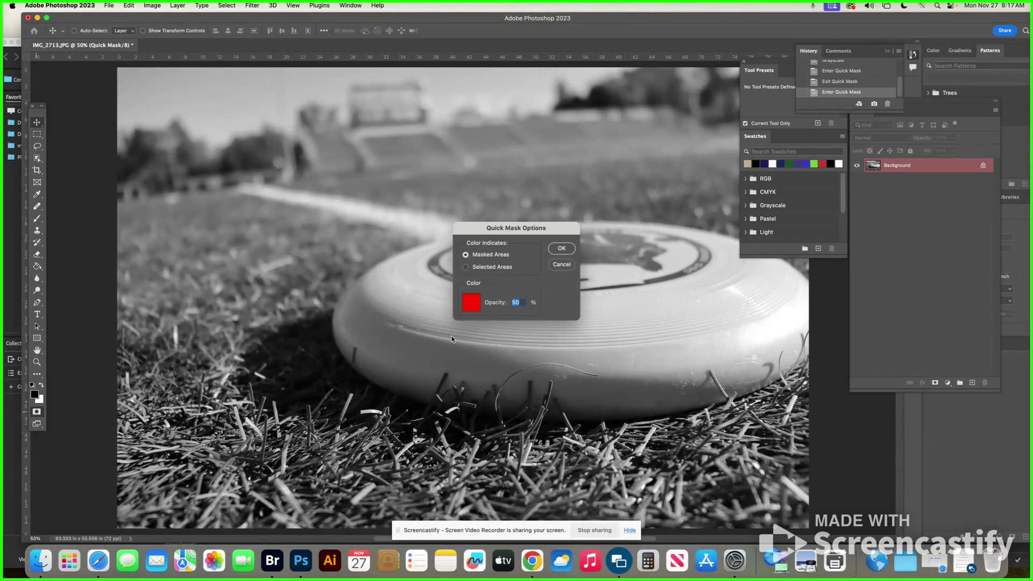
{"action": "left_click", "coordinate": [466, 269]}
{"action": "left_click", "coordinate": [466, 254]}
{"action": "left_click", "coordinate": [466, 268]}
{"action": "left_click", "coordinate": [565, 251]}
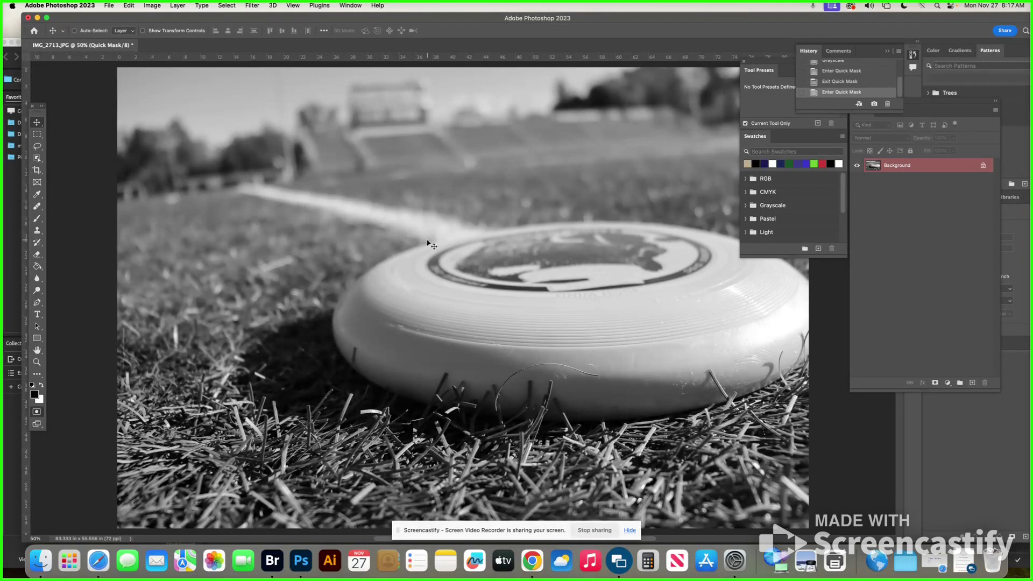
- Try a soft, low-hardness Brush stroke on the frisbee's upper-left rim in the quick mask, and undo it
{"action": "left_click", "coordinate": [37, 219]}
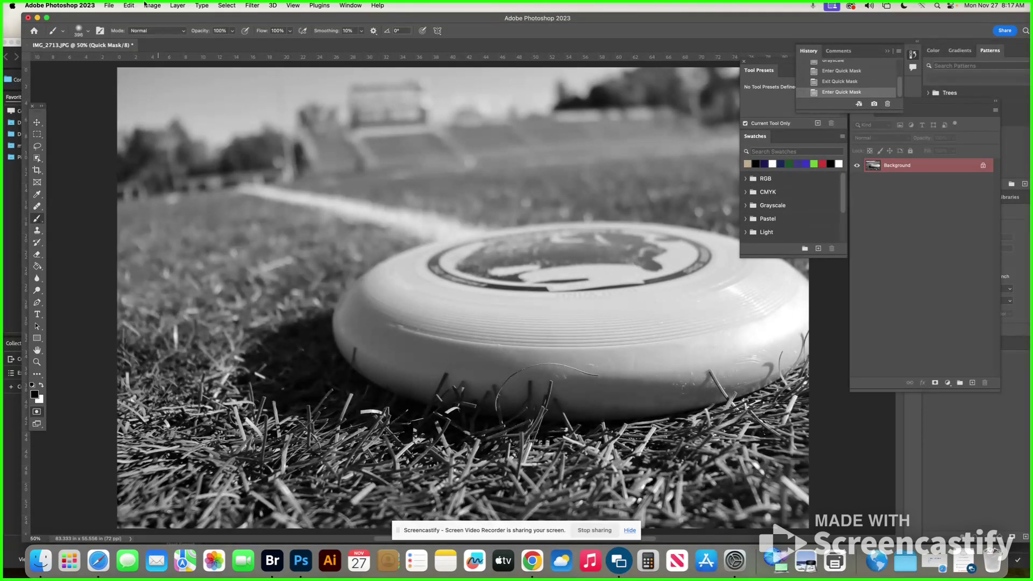
{"action": "left_click", "coordinate": [89, 33]}
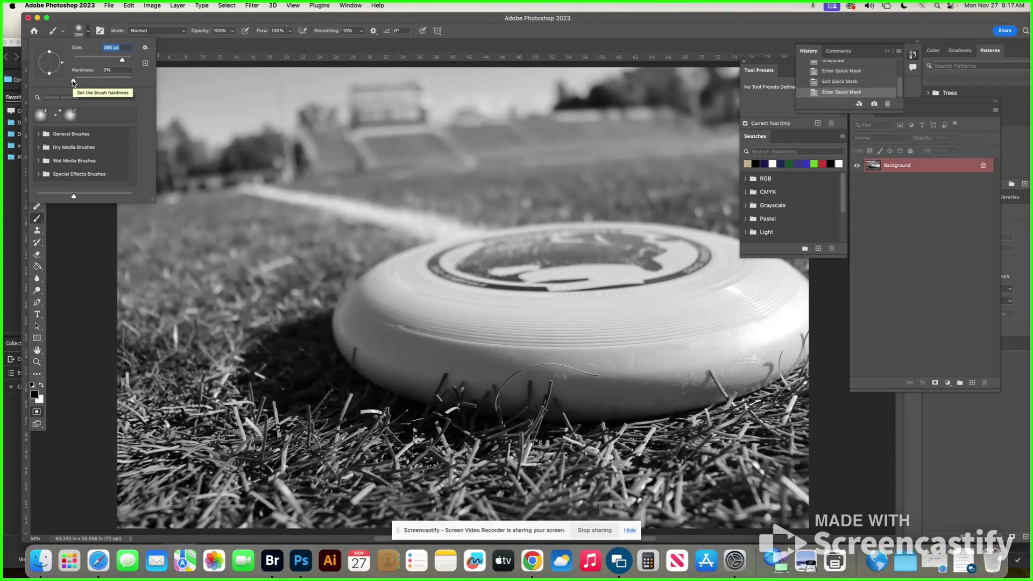
{"action": "left_click_drag", "start_coordinate": [73, 81], "coordinate": [130, 80]}
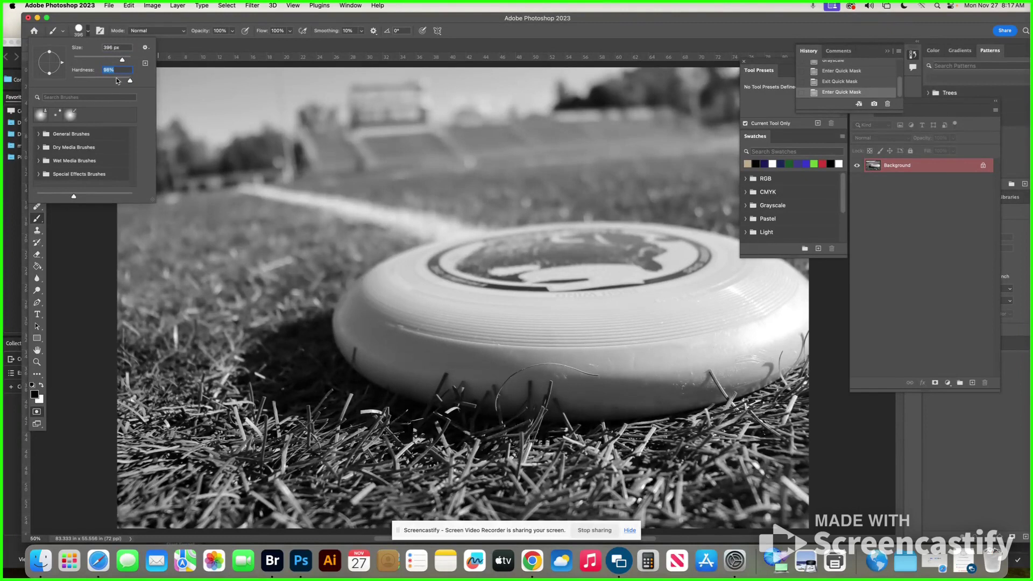
{"action": "left_click_drag", "start_coordinate": [130, 82], "coordinate": [78, 82]}
{"action": "left_click_drag", "start_coordinate": [371, 272], "coordinate": [434, 249]}
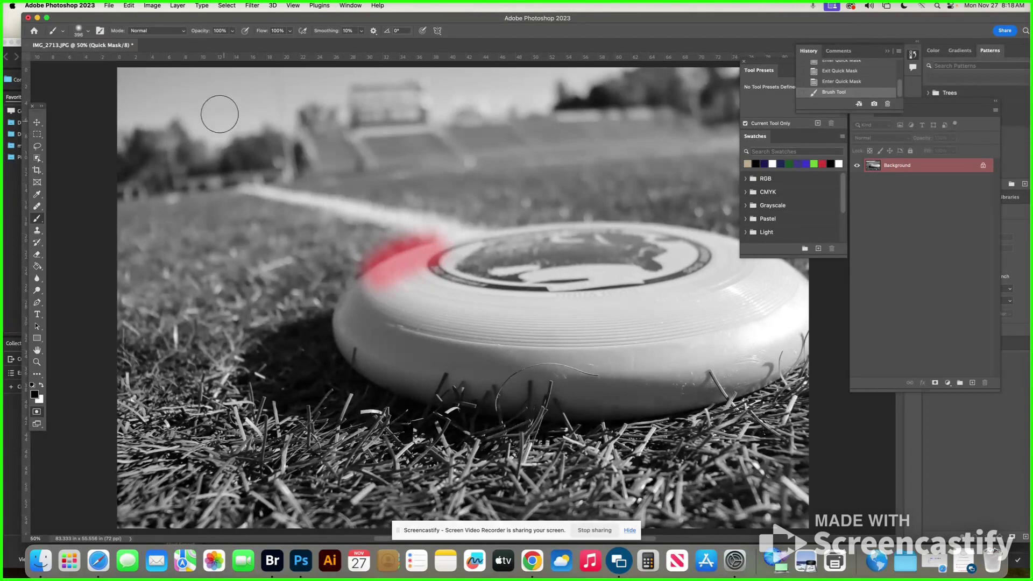
{"action": "left_click", "coordinate": [129, 6]}
{"action": "left_click", "coordinate": [134, 17]}
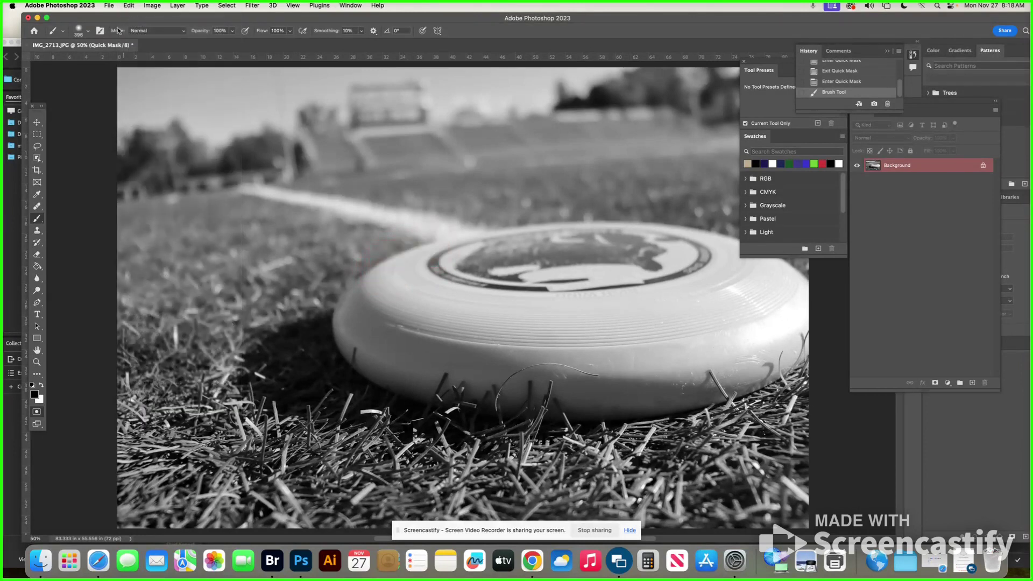
- Set the brush hardness to 94% and test it with dabs on the frisbee's left side, undoing them
{"action": "left_click", "coordinate": [87, 31]}
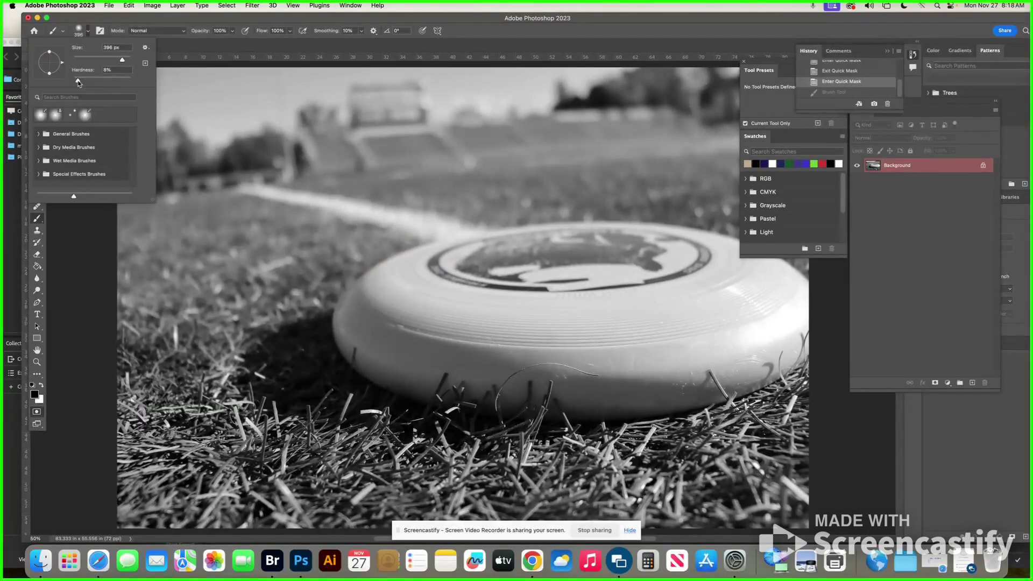
{"action": "left_click_drag", "start_coordinate": [77, 82], "coordinate": [128, 81]}
{"action": "left_click", "coordinate": [409, 280]}
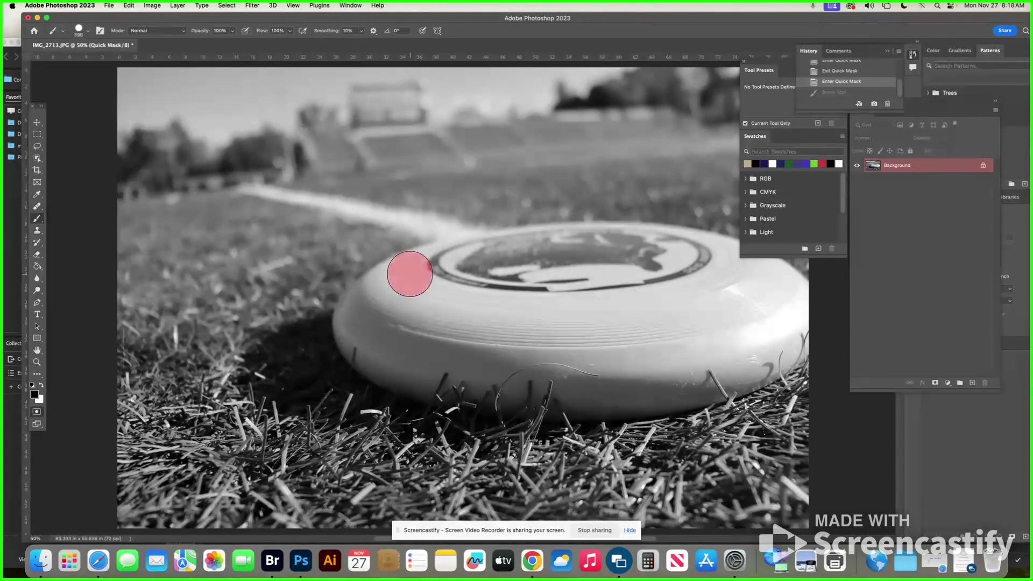
{"action": "left_click", "coordinate": [389, 283]}
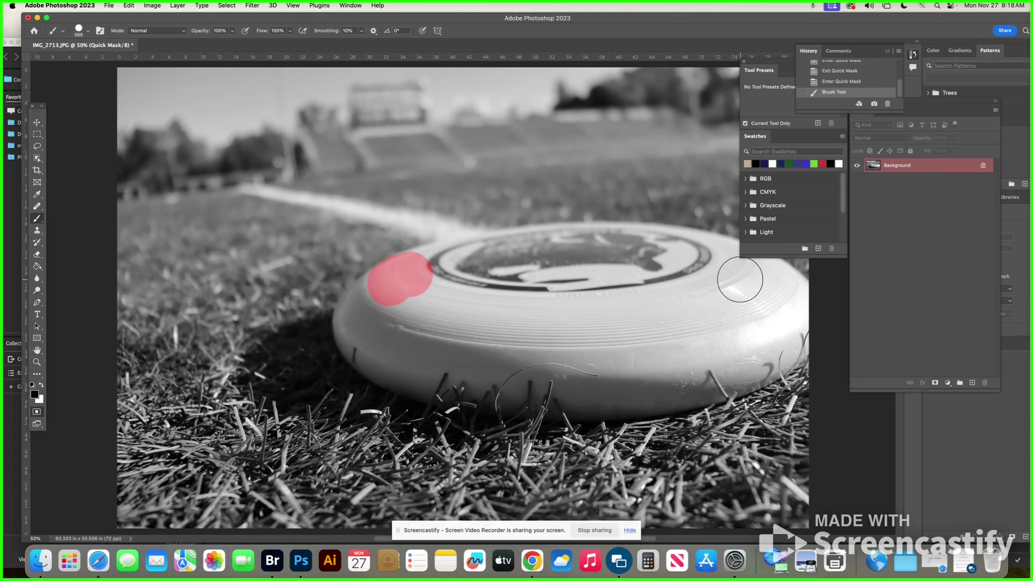
{"action": "key", "text": "super+z"}
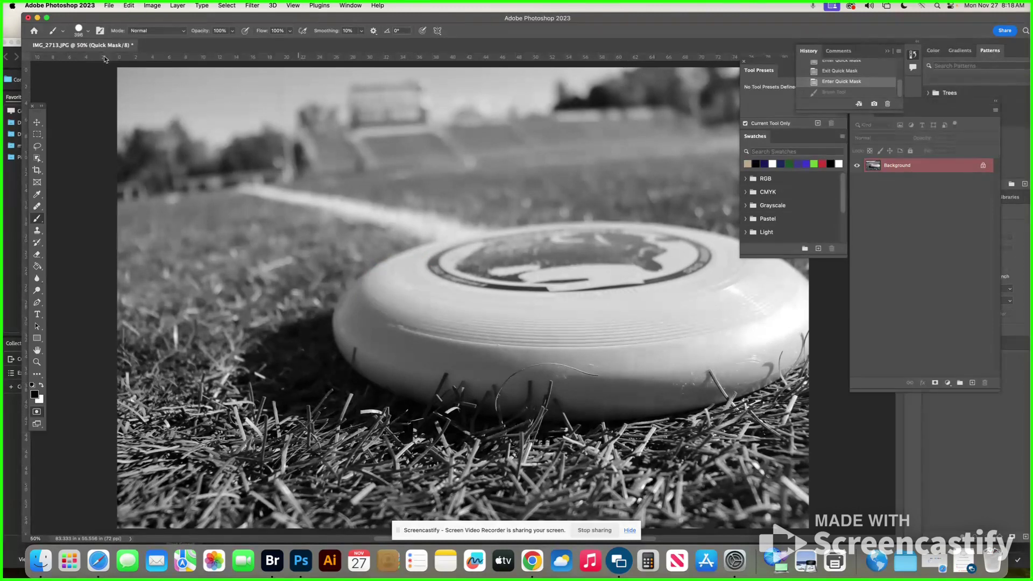
- Reduce the brush size and paint the quick mask along the frisbee's upper-left rim
{"action": "left_click", "coordinate": [88, 31]}
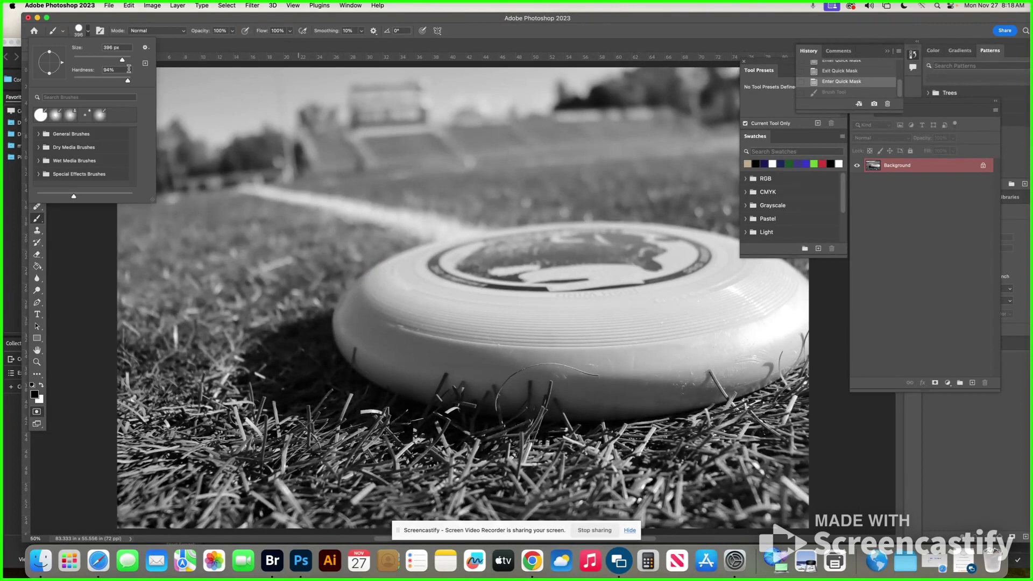
{"action": "left_click_drag", "start_coordinate": [122, 60], "coordinate": [100, 62]}
{"action": "left_click_drag", "start_coordinate": [378, 271], "coordinate": [392, 265]}
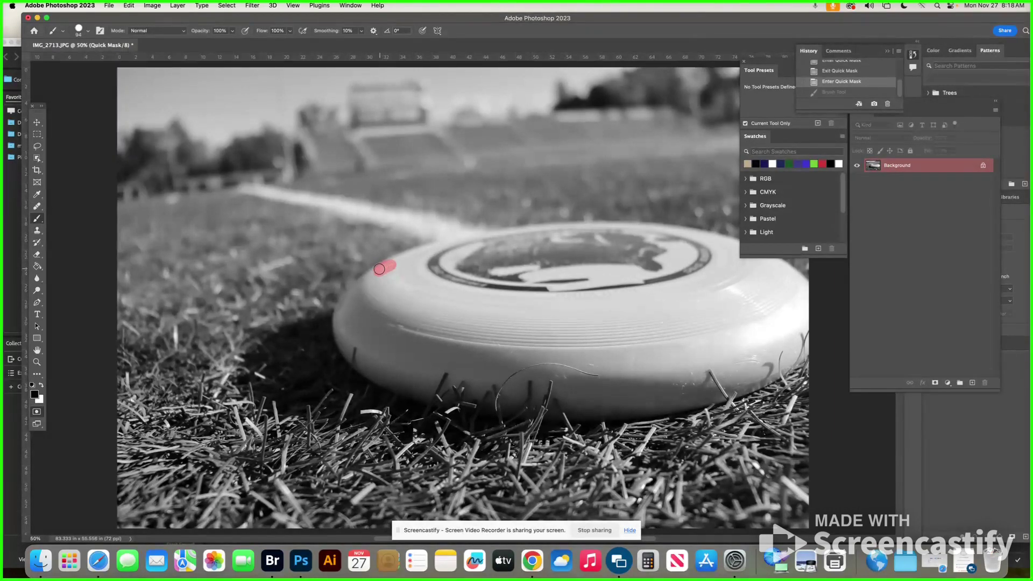
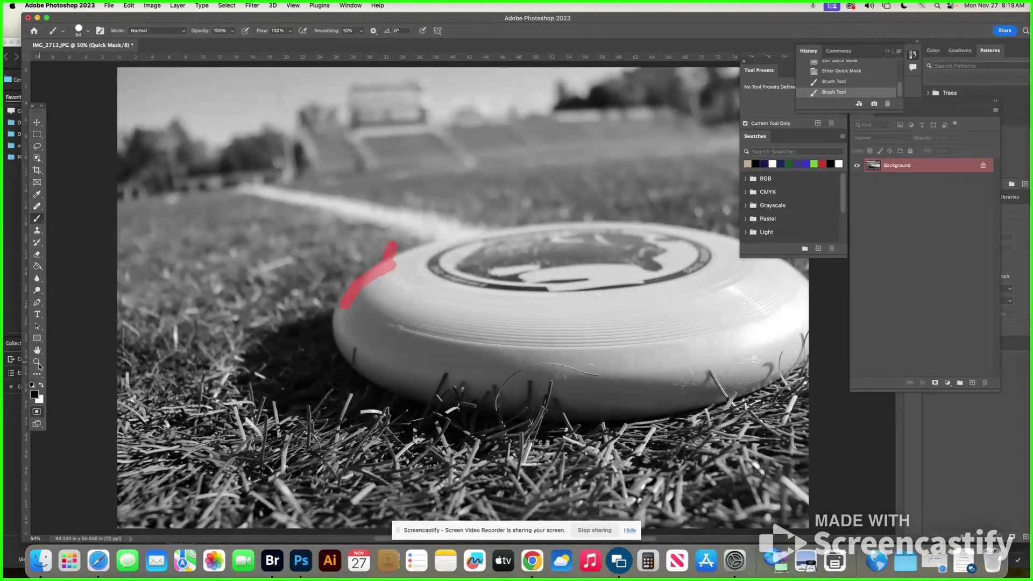
- Try to erase the stray mask paint above the frisbee's rim with the 13 px Eraser, and undo it
{"action": "left_click", "coordinate": [38, 255]}
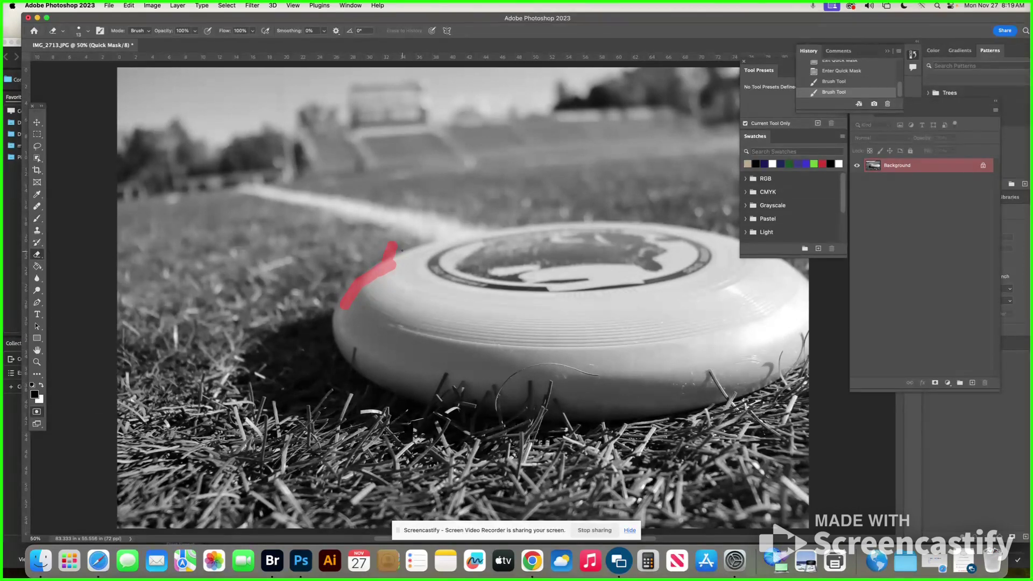
{"action": "left_click_drag", "start_coordinate": [391, 242], "coordinate": [383, 246]}
{"action": "key", "text": "super+z"}
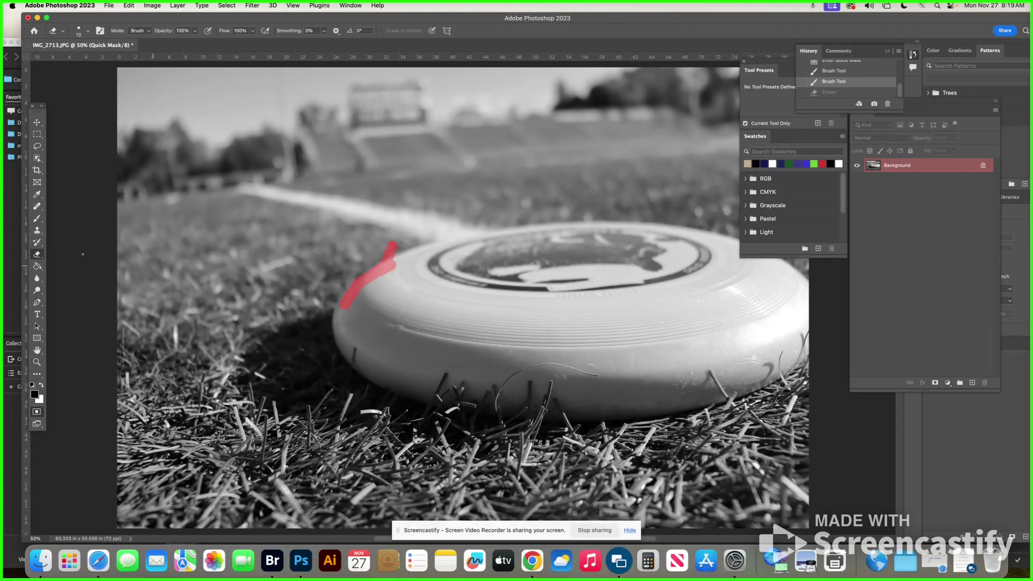
- Enlarge the Eraser to about 49 px and erase the stray mask paint above the frisbee's upper-left rim
{"action": "left_click", "coordinate": [38, 254]}
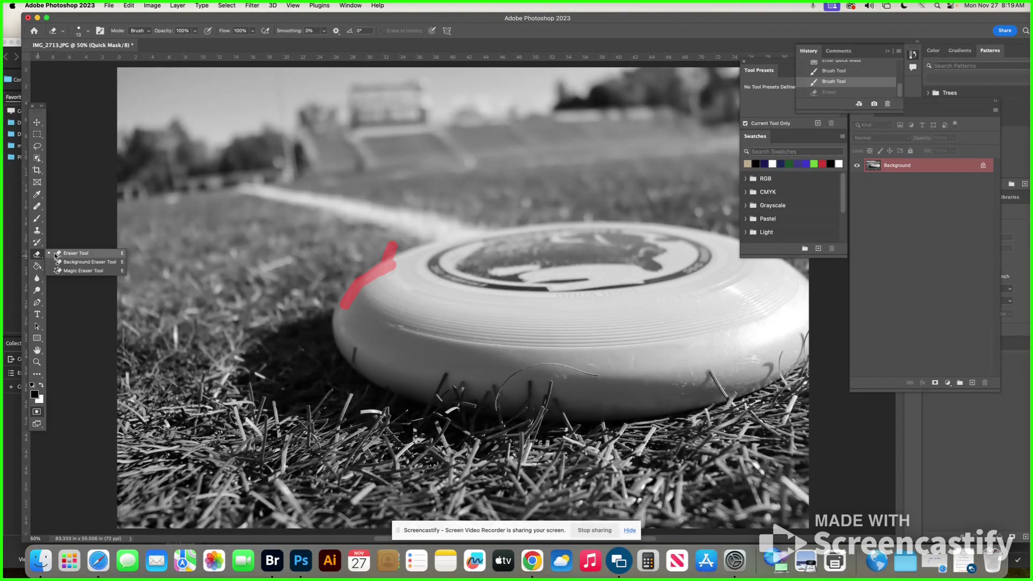
{"action": "left_click", "coordinate": [56, 255]}
{"action": "left_click", "coordinate": [88, 32]}
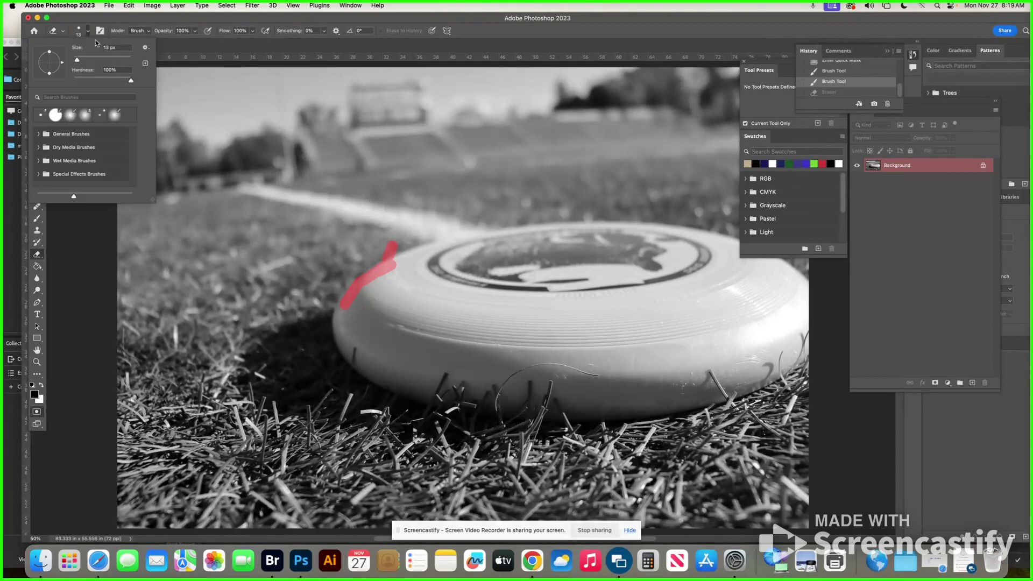
{"action": "left_click_drag", "start_coordinate": [76, 59], "coordinate": [86, 59]}
{"action": "key", "text": "Return"}
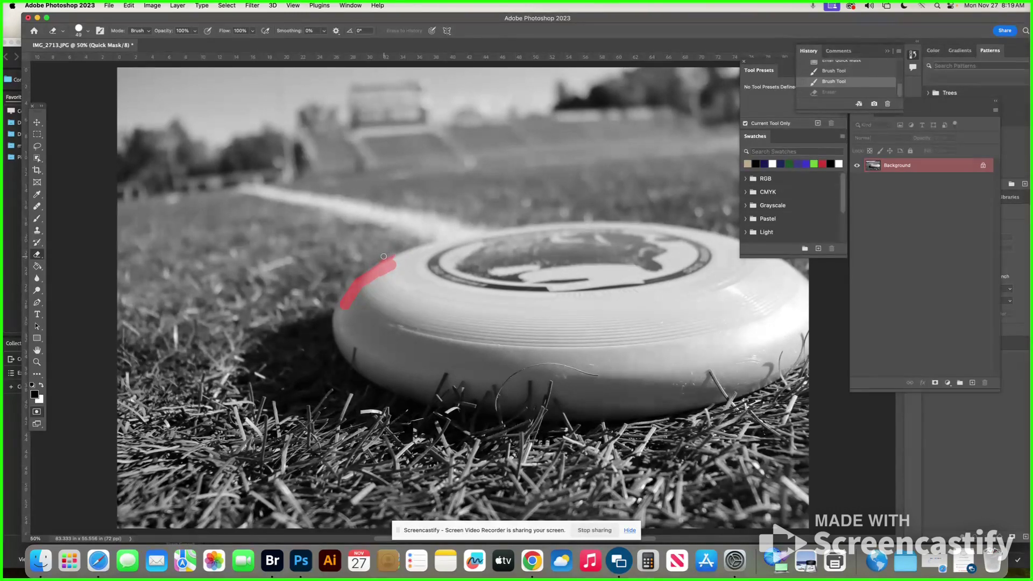
{"action": "left_click_drag", "start_coordinate": [377, 260], "coordinate": [375, 262]}
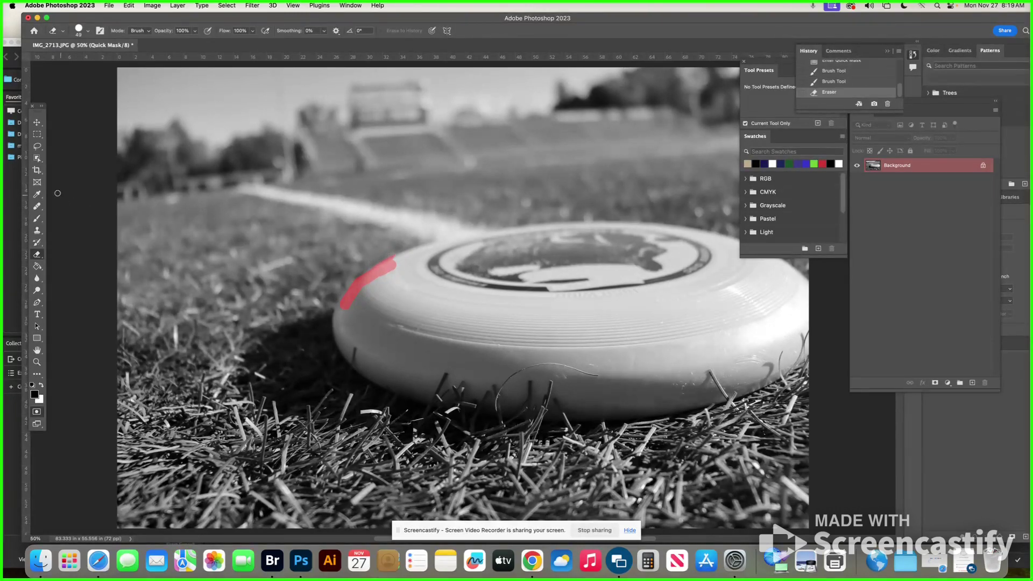
- Brush the quick mask over the frisbee's left end, following its rim down to the grass and filling inward
{"action": "left_click", "coordinate": [38, 217]}
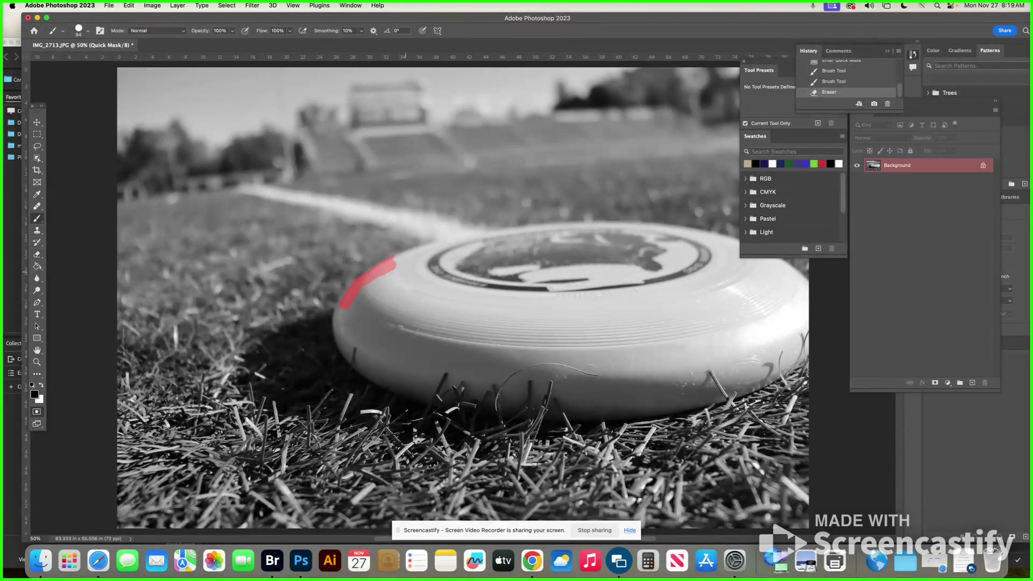
{"action": "mouse_move", "coordinate": [389, 265]}
{"action": "left_mouse_down"}
{"action": "mouse_move", "coordinate": [438, 249]}
{"action": "mouse_move", "coordinate": [352, 309]}
{"action": "mouse_move", "coordinate": [375, 282]}
{"action": "mouse_move", "coordinate": [340, 321]}
{"action": "left_mouse_up"}
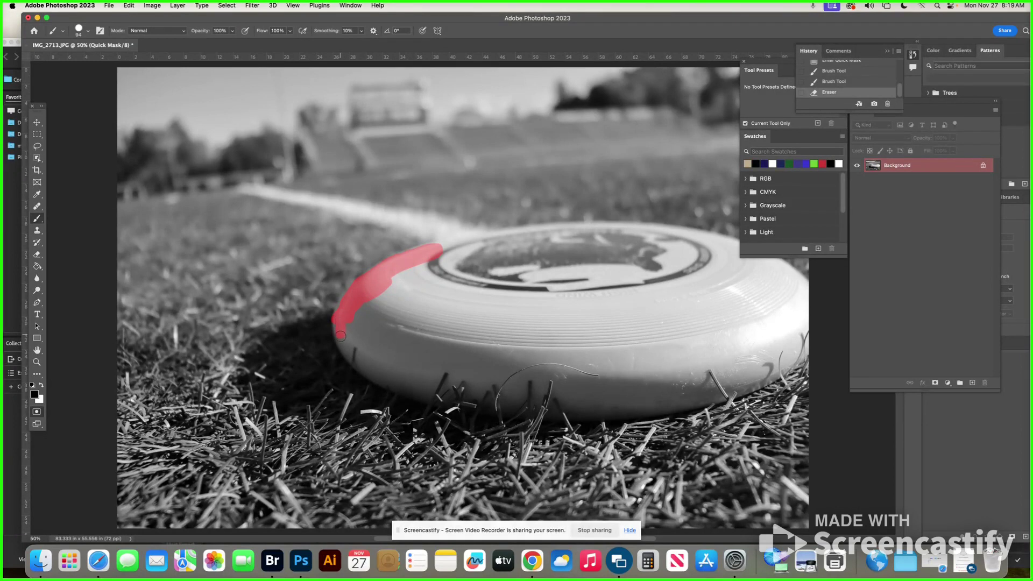
{"action": "left_click_drag", "start_coordinate": [340, 338], "coordinate": [347, 353]}
{"action": "mouse_move", "coordinate": [366, 311]}
{"action": "left_mouse_down"}
{"action": "mouse_move", "coordinate": [348, 327]}
{"action": "mouse_move", "coordinate": [385, 310]}
{"action": "mouse_move", "coordinate": [382, 295]}
{"action": "mouse_move", "coordinate": [409, 276]}
{"action": "mouse_move", "coordinate": [383, 279]}
{"action": "mouse_move", "coordinate": [373, 320]}
{"action": "left_mouse_up"}
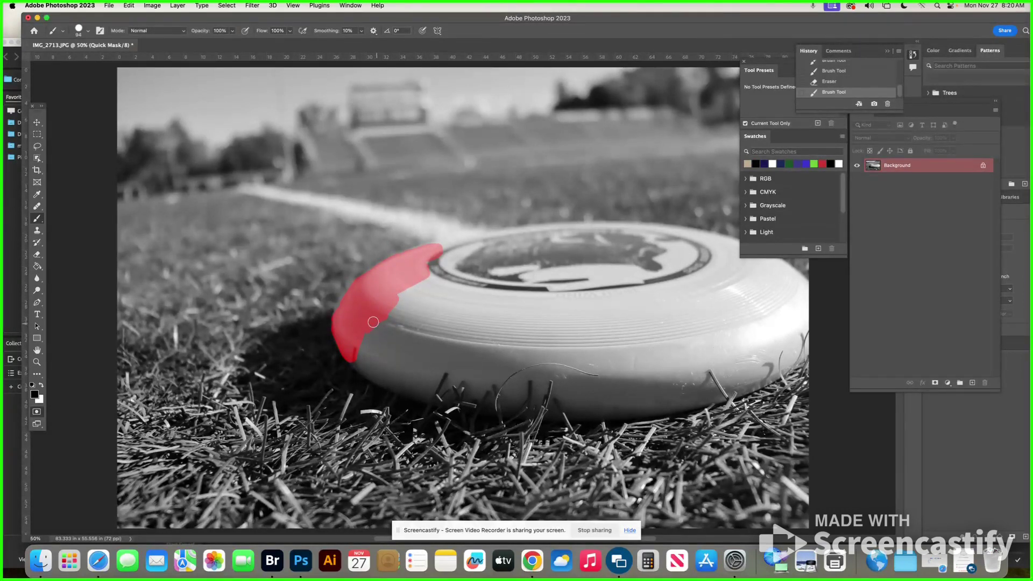
- Erase the stray mask paint outside the frisbee's left and upper-left rim with the 49 px Eraser
{"action": "left_click", "coordinate": [37, 254]}
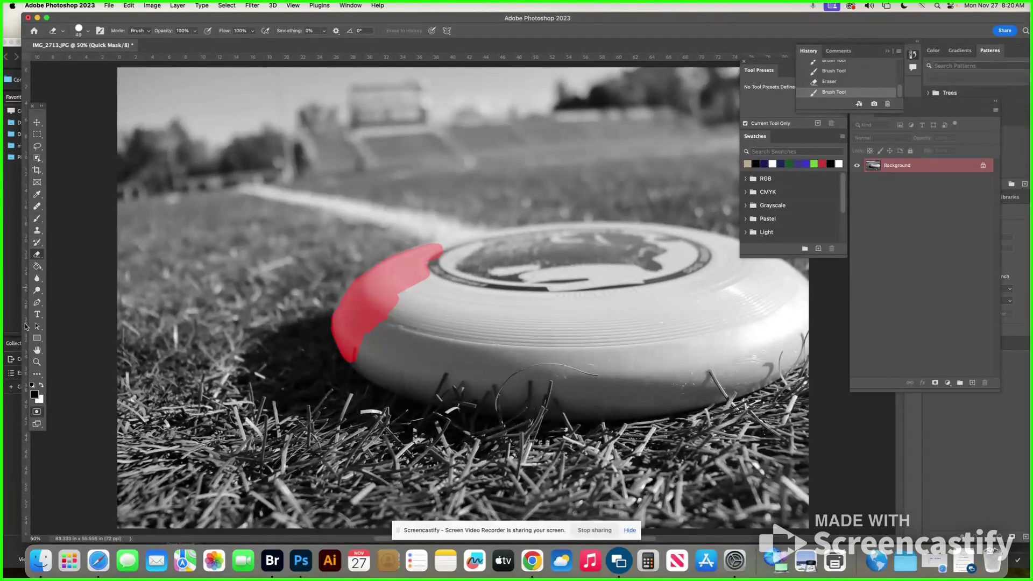
{"action": "left_click", "coordinate": [37, 361]}
{"action": "left_click", "coordinate": [336, 327]}
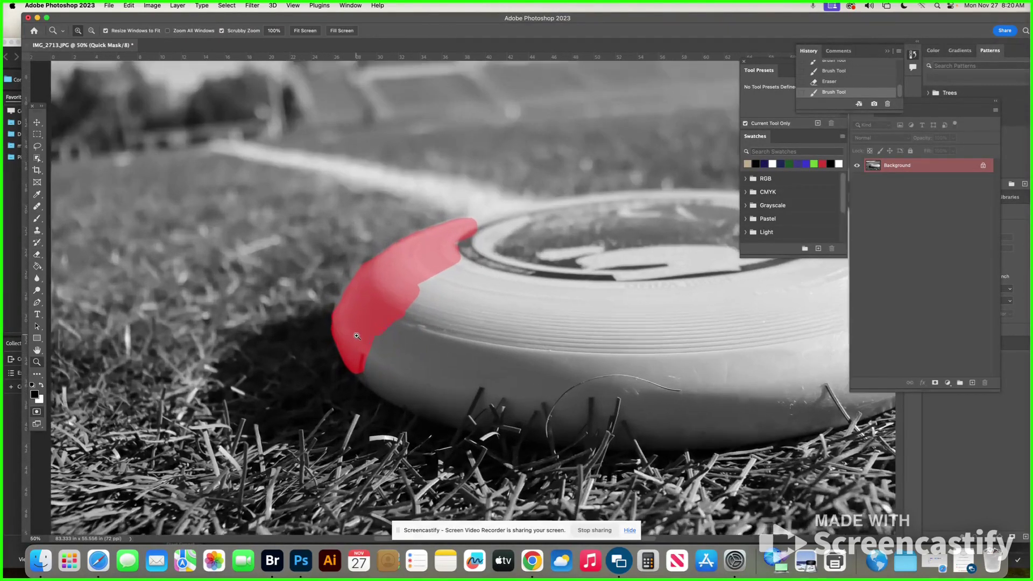
{"action": "left_click", "coordinate": [345, 337]}
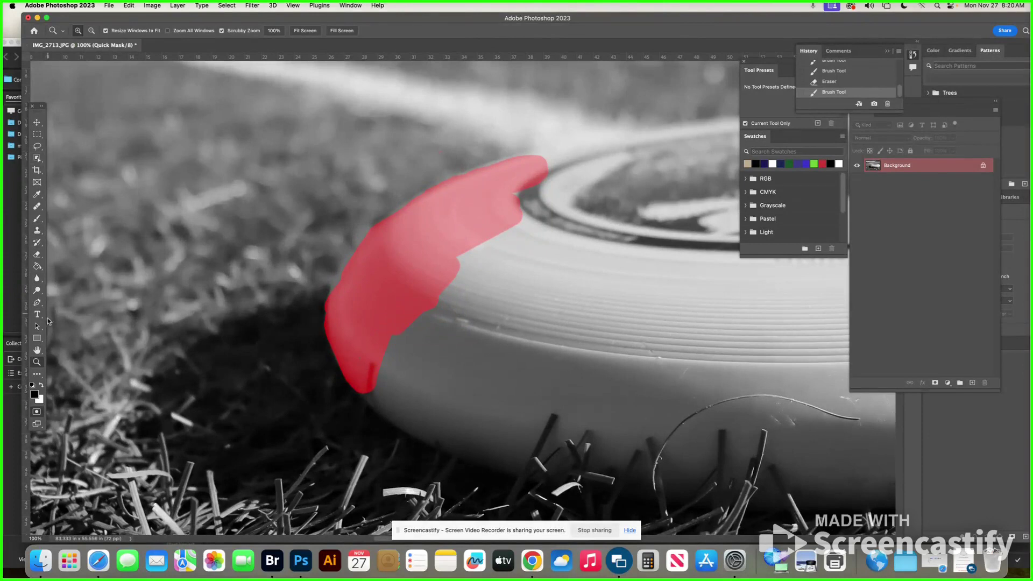
{"action": "left_click", "coordinate": [38, 255]}
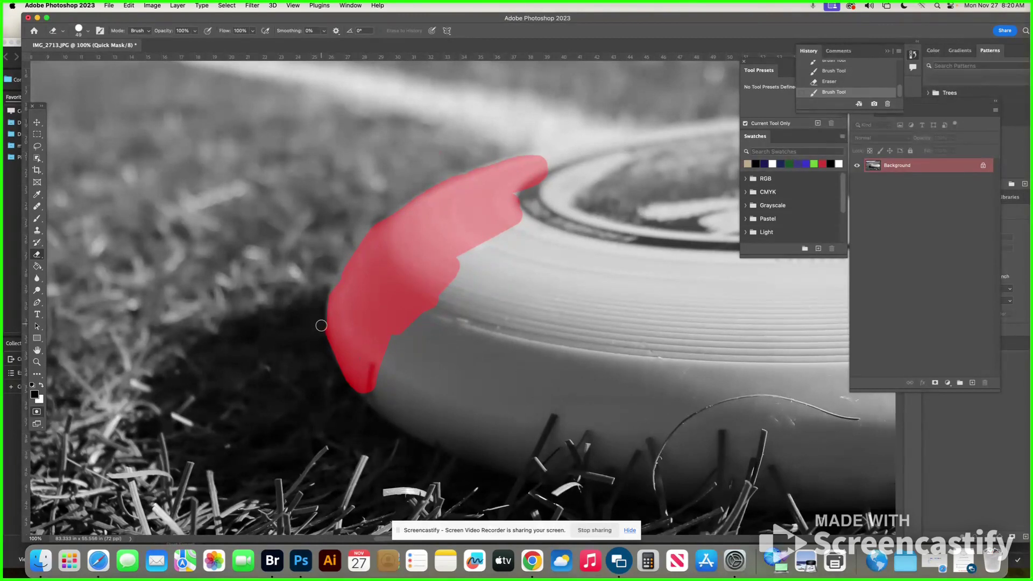
{"action": "left_click_drag", "start_coordinate": [322, 331], "coordinate": [323, 350]}
{"action": "left_click_drag", "start_coordinate": [372, 219], "coordinate": [361, 226]}
- Exit Quick Mask mode to turn the painted area of the frisbee into a selection
{"action": "scroll", "coordinate": [306, 227], "scroll_direction": "down", "scroll_amount": 1}
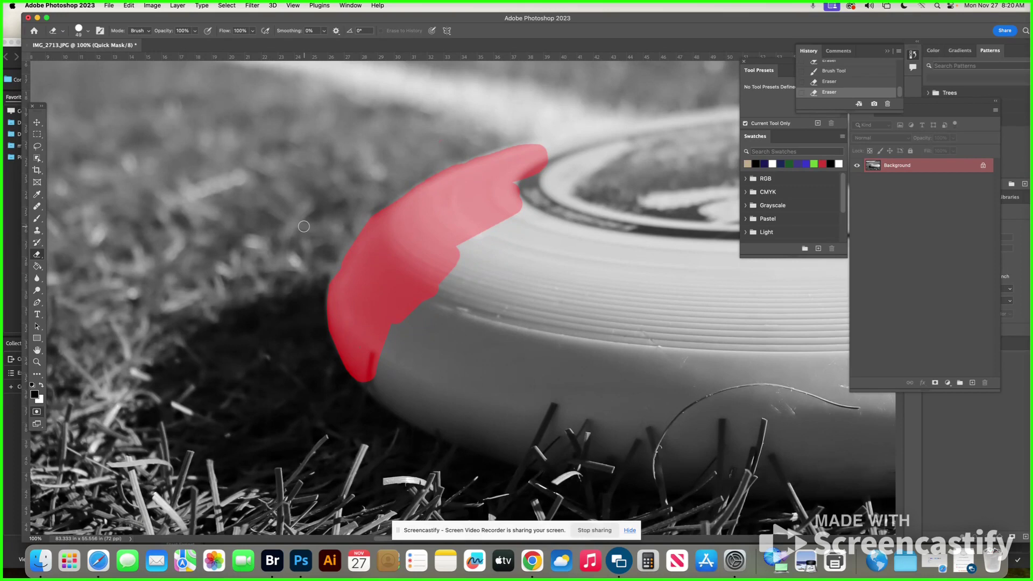
{"action": "scroll", "coordinate": [304, 227], "scroll_direction": "down", "scroll_amount": 3}
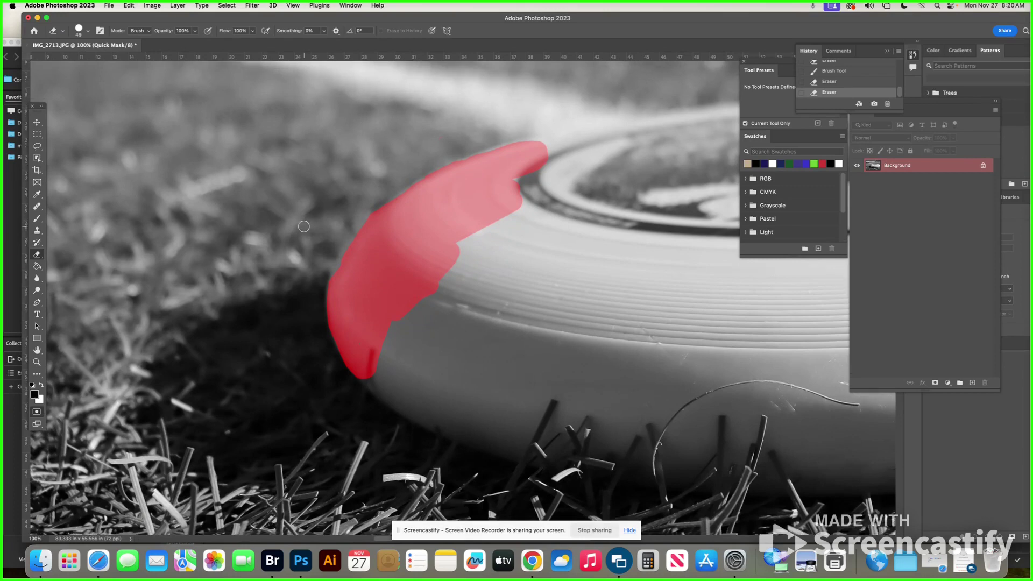
{"action": "left_click", "coordinate": [37, 416]}
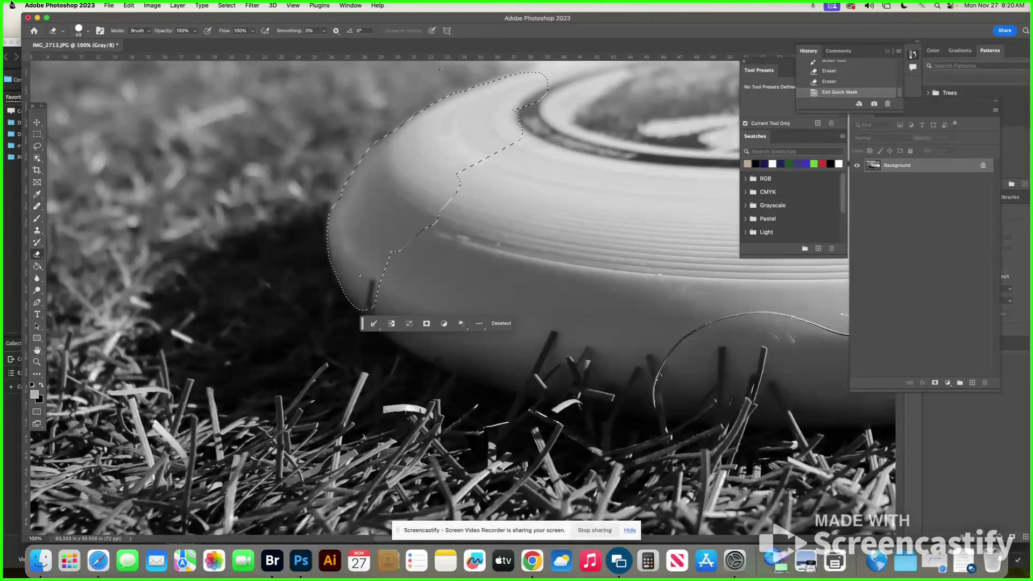
{"action": "left_click", "coordinate": [178, 6]}
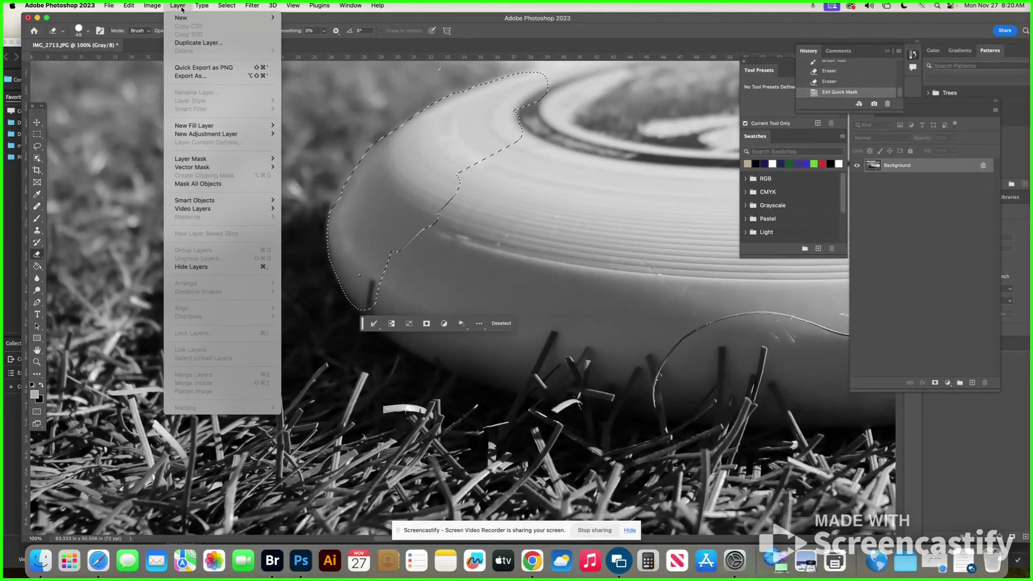
{"action": "mouse_move", "coordinate": [207, 137]}
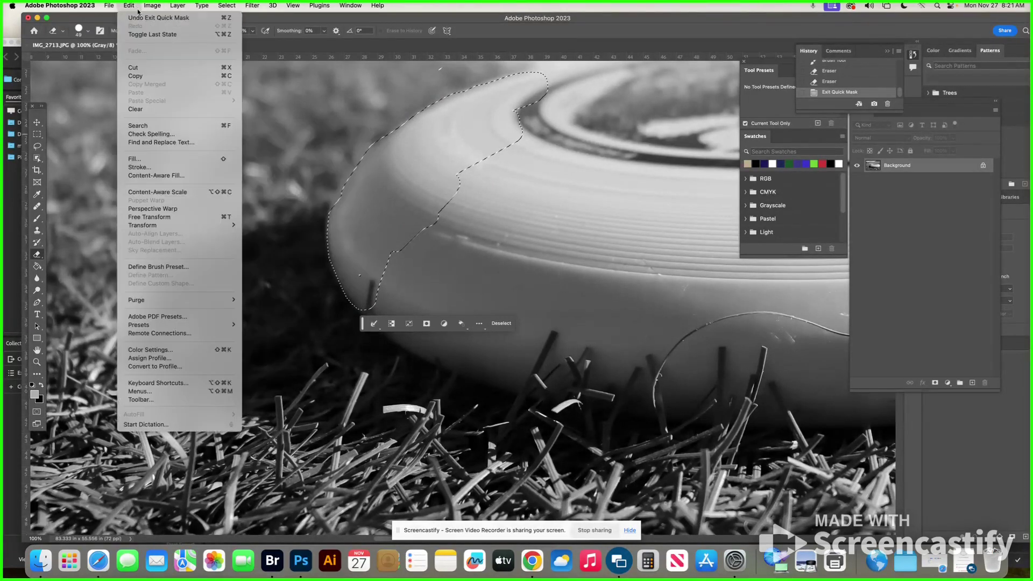
{"action": "mouse_move", "coordinate": [59, 5]}
{"action": "mouse_move", "coordinate": [65, 29]}
{"action": "left_click", "coordinate": [168, 21]}
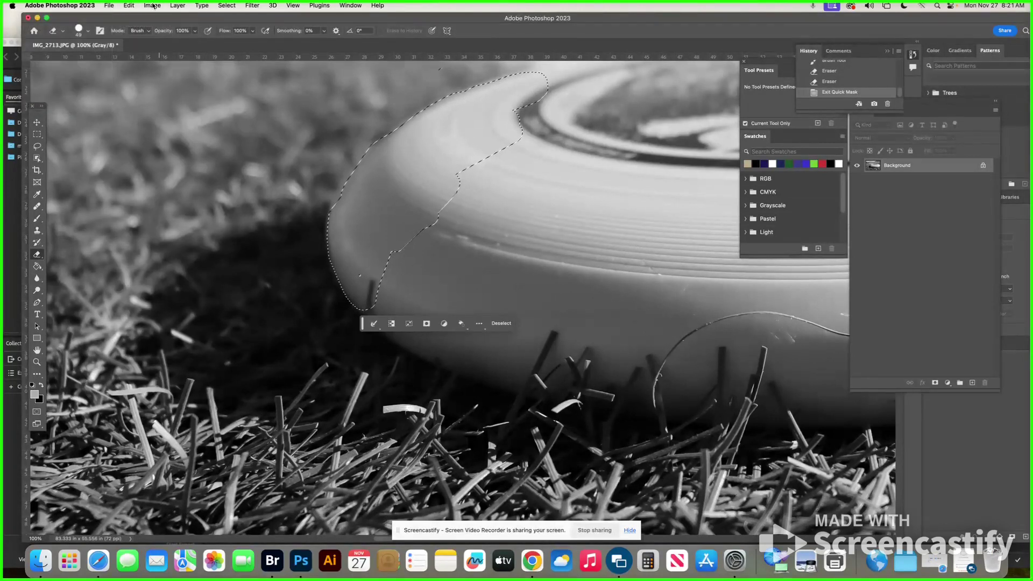
- Convert the image mode from Grayscale to RGB Color, keeping the selection on the frisbee's left end
{"action": "left_click", "coordinate": [153, 5]}
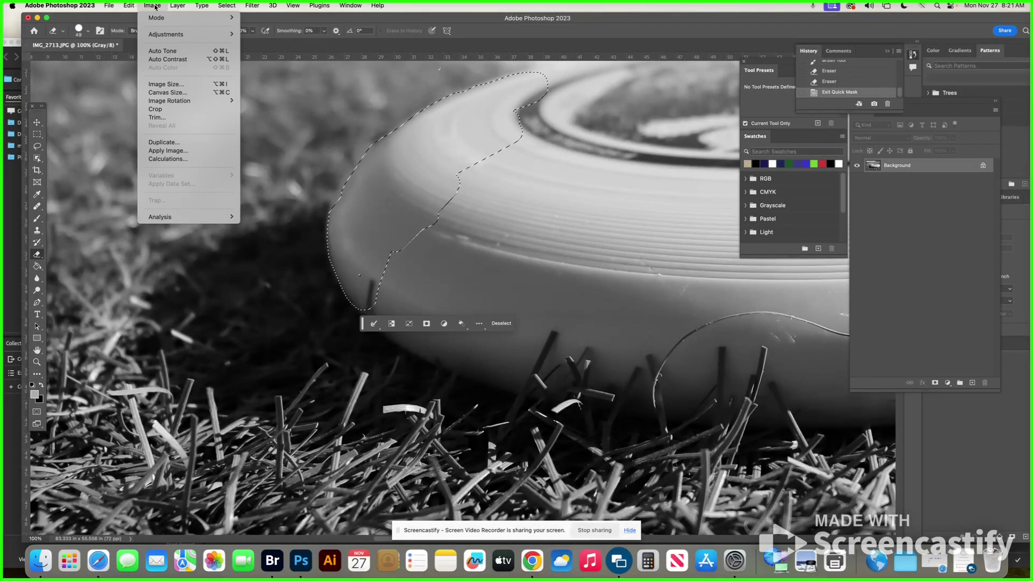
{"action": "mouse_move", "coordinate": [188, 34]}
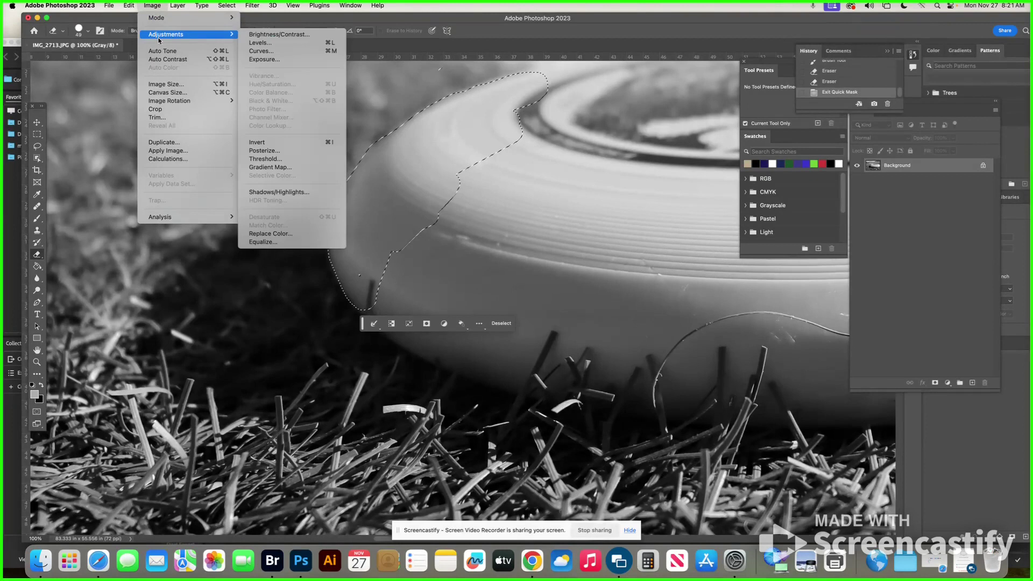
{"action": "mouse_move", "coordinate": [215, 18]}
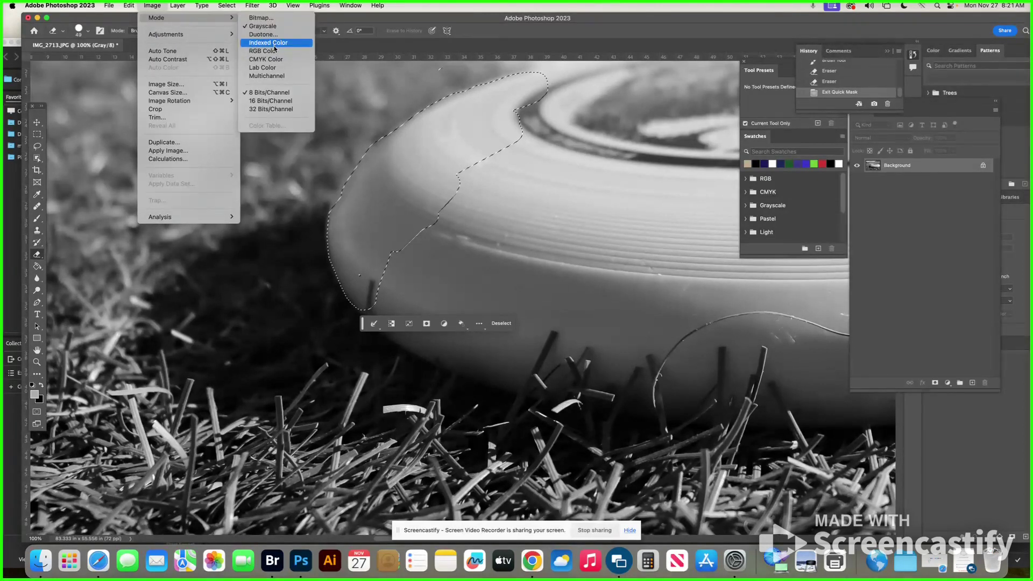
{"action": "left_click", "coordinate": [274, 50]}
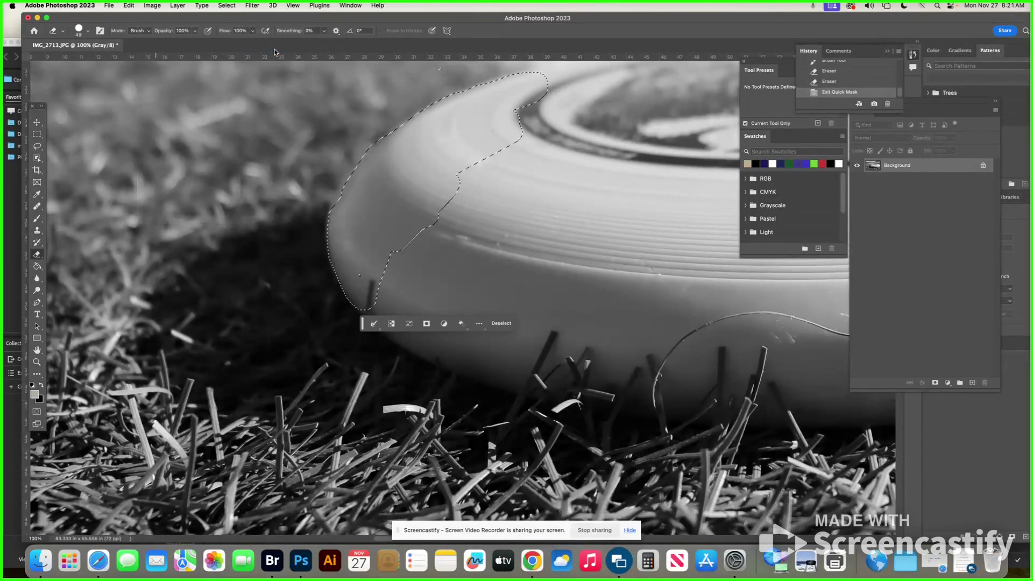
- Add a Color Balance adjustment layer for the selected part of the frisbee, keeping the name Color Balance 1
{"action": "left_click", "coordinate": [185, 6]}
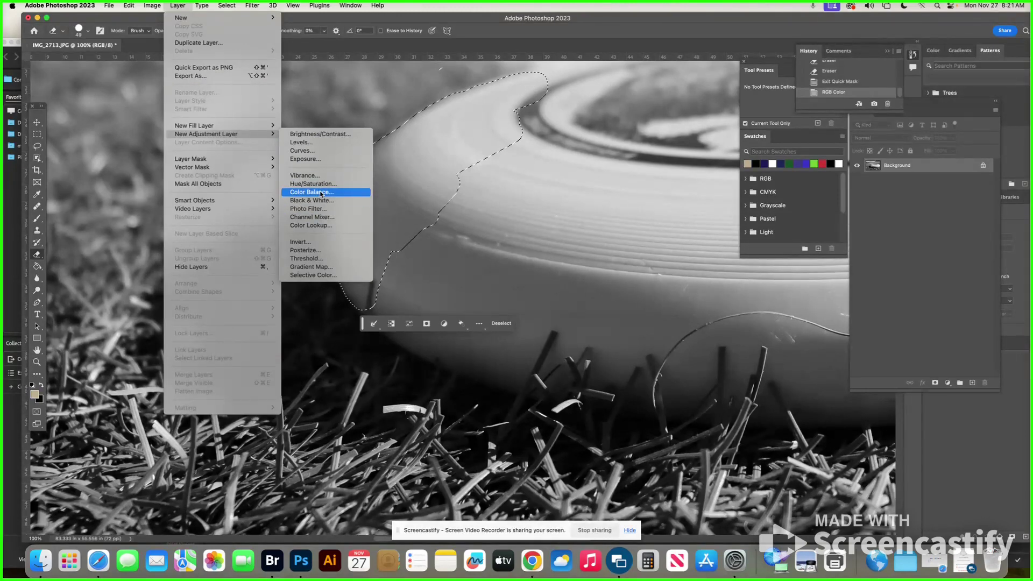
{"action": "left_click", "coordinate": [322, 193]}
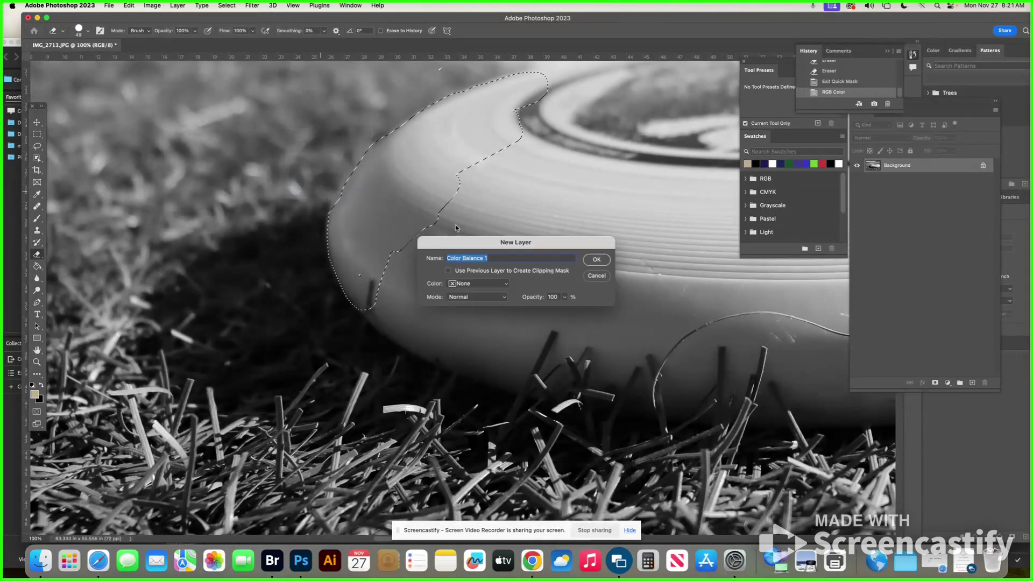
{"action": "left_click_drag", "start_coordinate": [533, 245], "coordinate": [489, 157]}
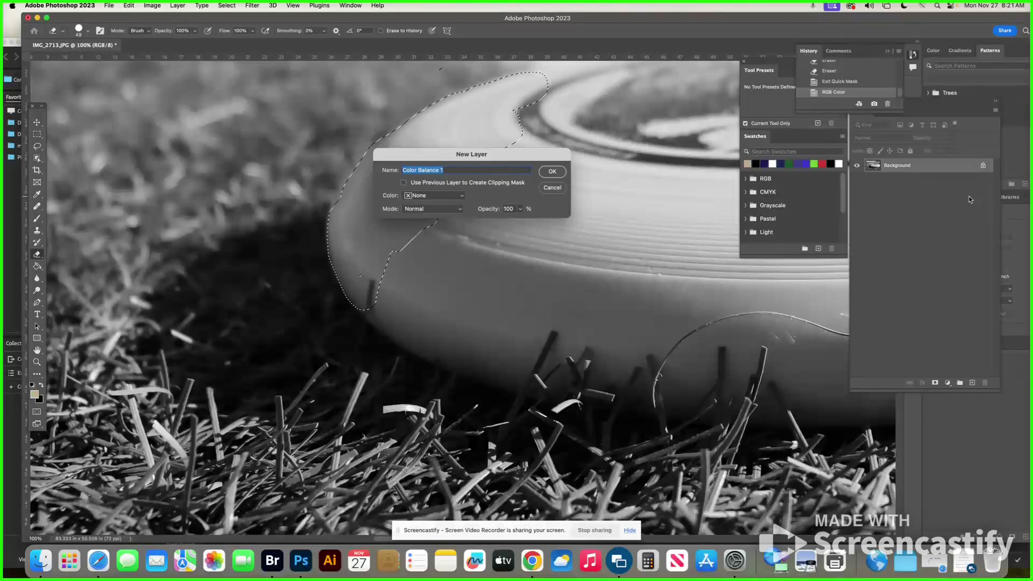
{"action": "left_click", "coordinate": [553, 172]}
- Tint the masked area green by setting the midtones' Cyan-Red balance to -52 and Magenta-Green to +71
{"action": "left_click_drag", "start_coordinate": [928, 105], "coordinate": [735, 308]}
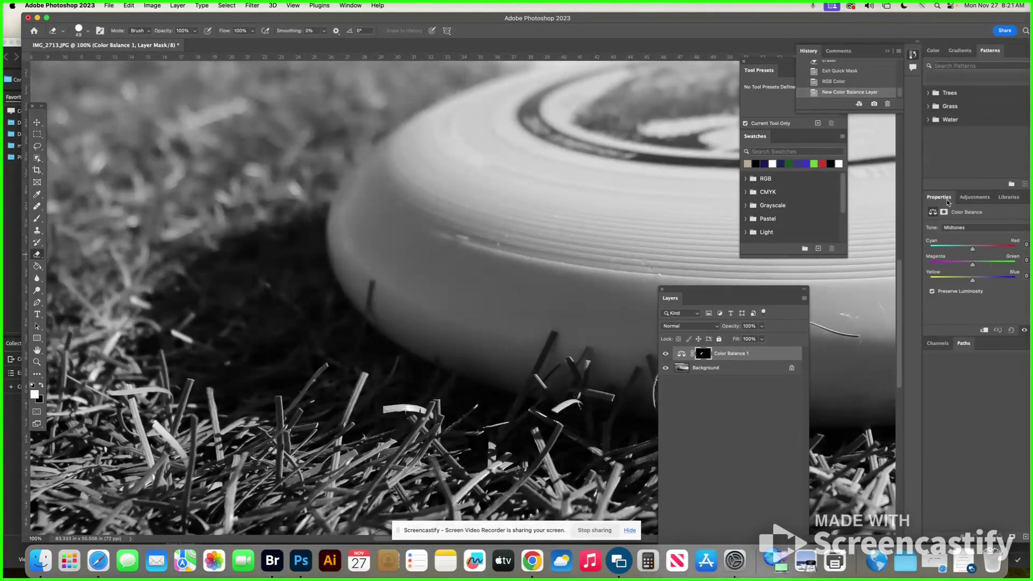
{"action": "left_click_drag", "start_coordinate": [942, 200], "coordinate": [676, 134]}
{"action": "left_click", "coordinate": [706, 188]}
{"action": "left_click_drag", "start_coordinate": [696, 192], "coordinate": [735, 207]}
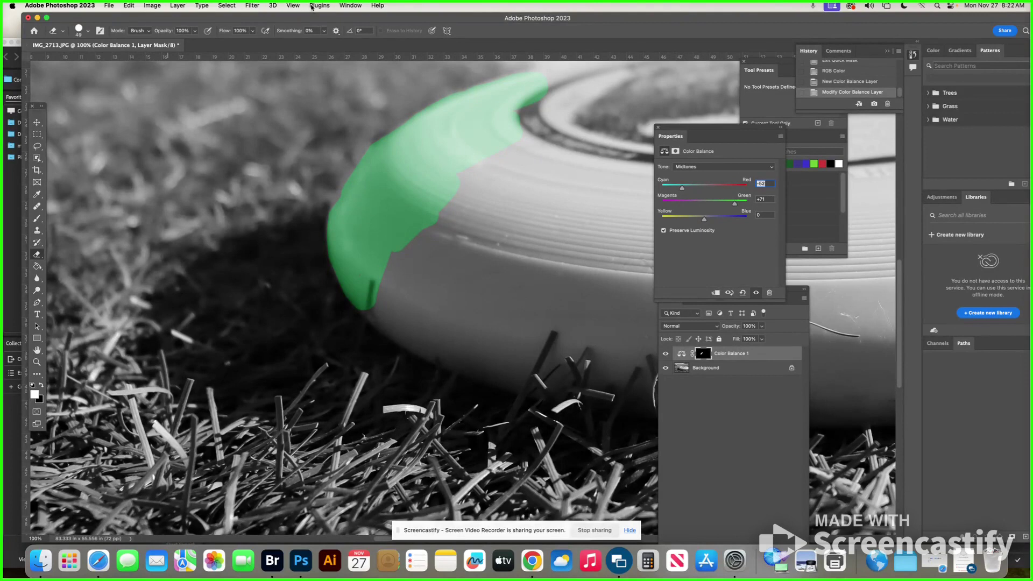
- Fit the whole photo on screen and examine the tinted end of the frisbee
{"action": "left_click", "coordinate": [295, 6]}
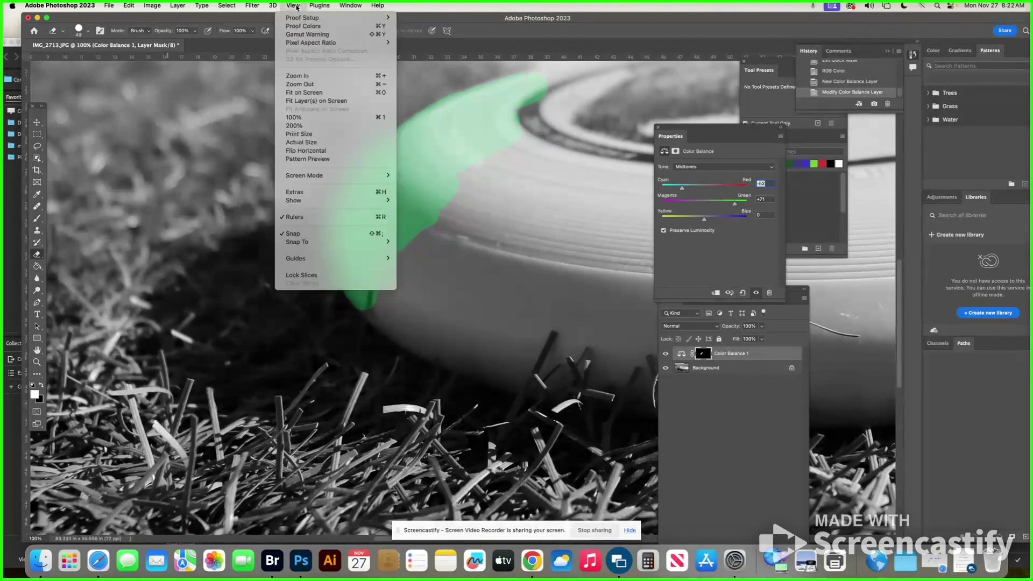
{"action": "left_click", "coordinate": [312, 94]}
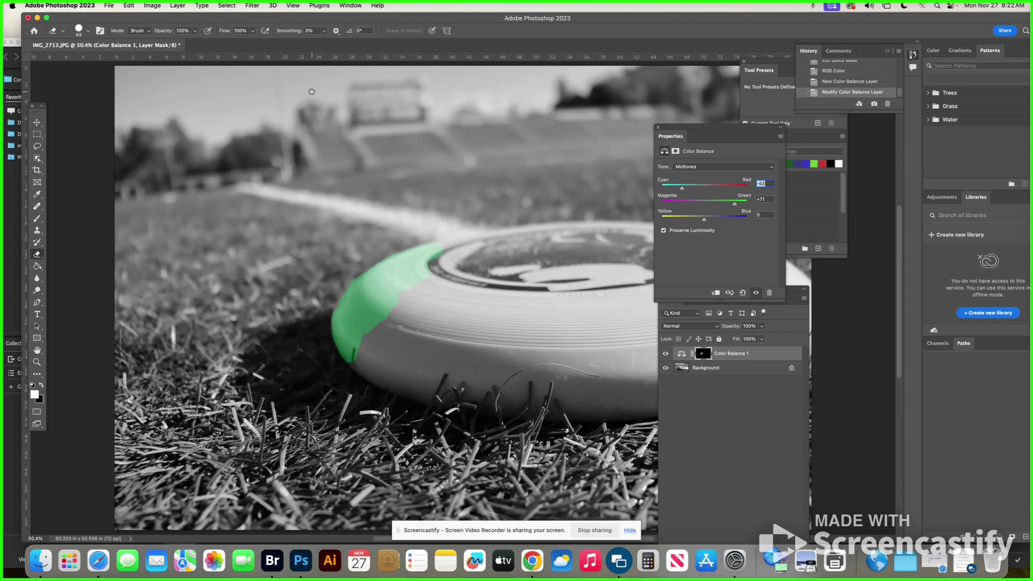
{"action": "left_click_drag", "start_coordinate": [312, 92], "coordinate": [49, 3]}
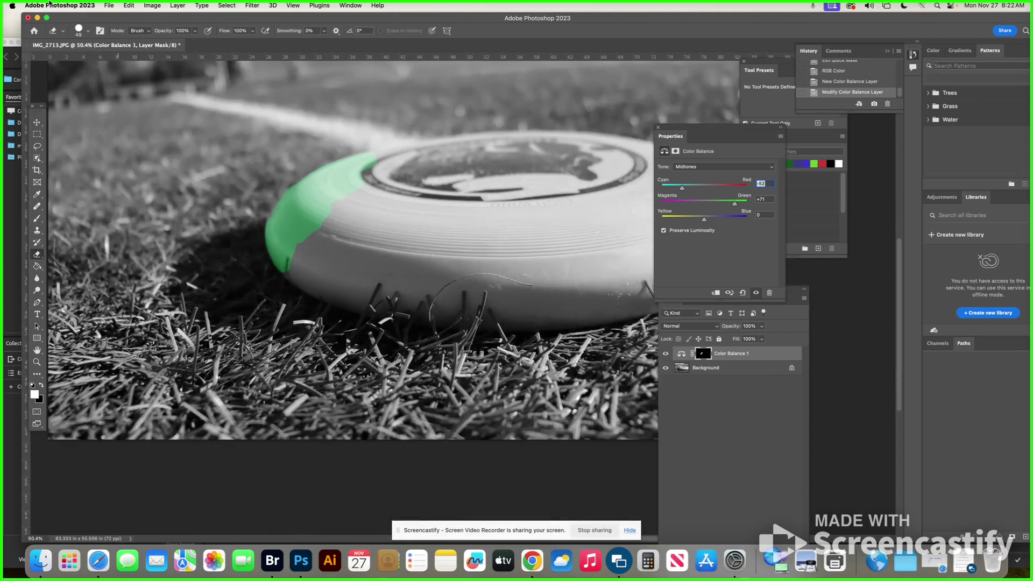
{"action": "left_click", "coordinate": [110, 7]}
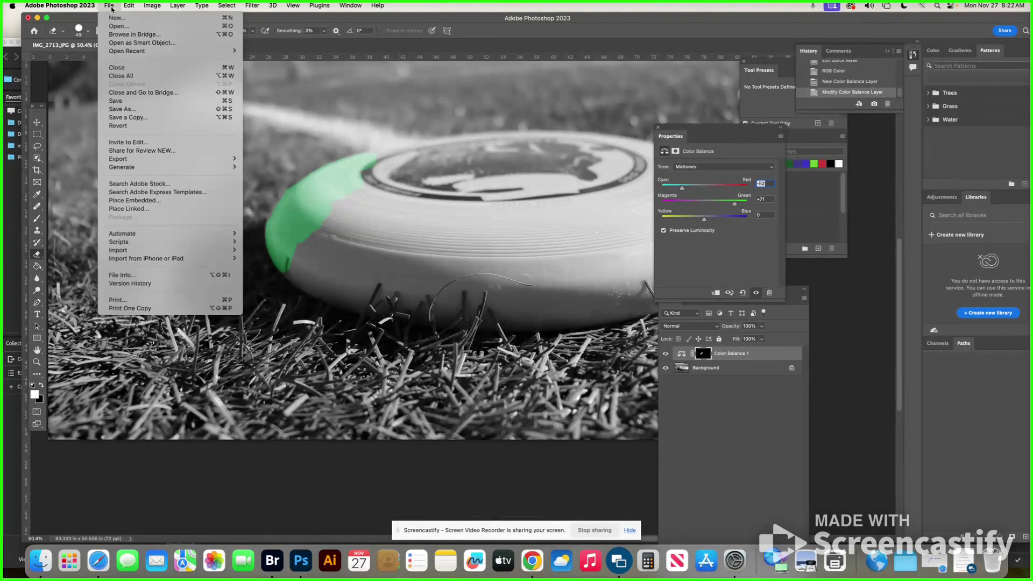
{"action": "key", "text": "Escape"}
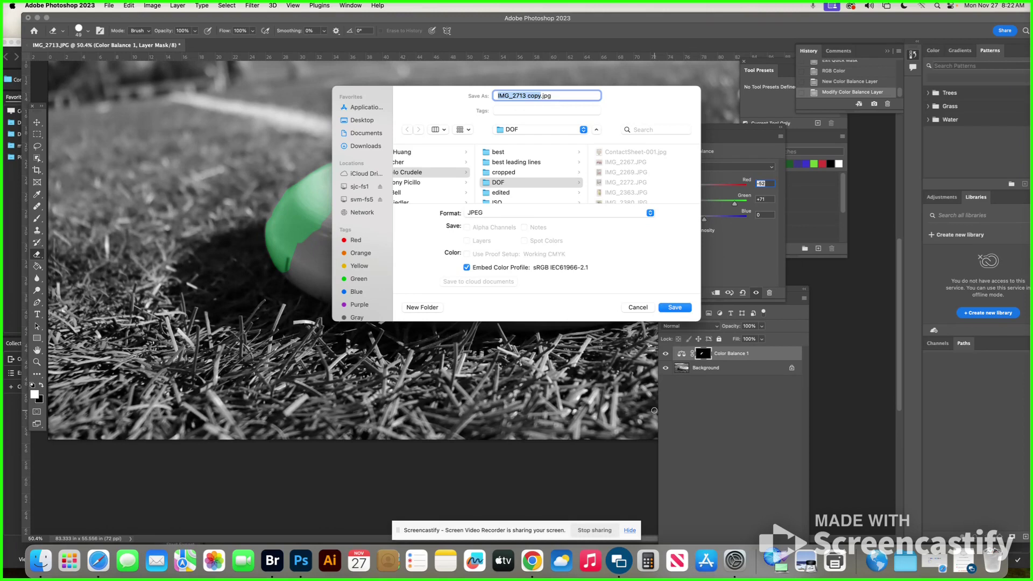
{"action": "left_click", "coordinate": [637, 308]}
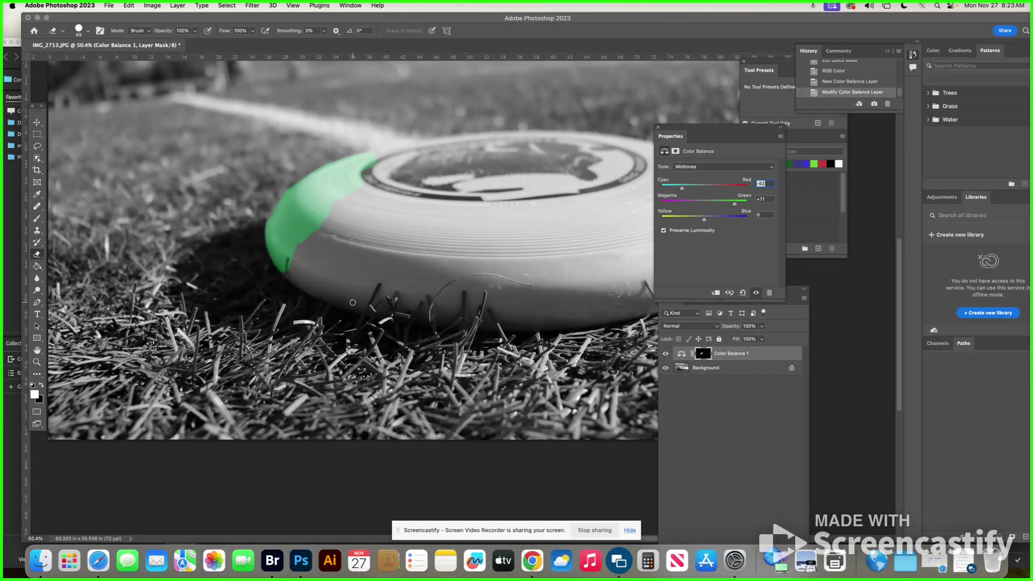
- Re-enter Quick Mask mode with red at 50% opacity indicating selected areas, and dab the Eraser on the frisbee's lower-left edge
{"action": "double_click", "coordinate": [37, 412]}
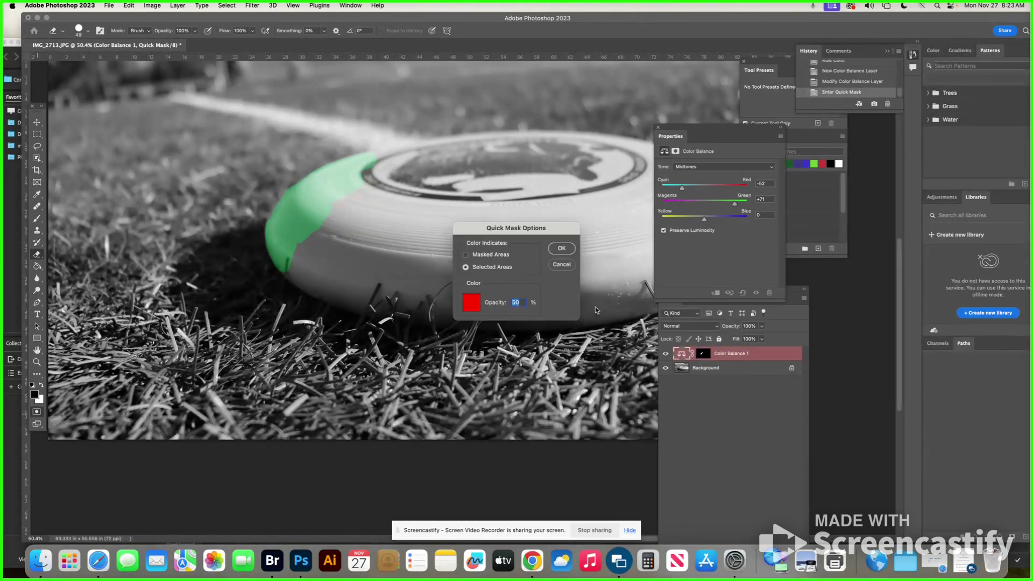
{"action": "left_click", "coordinate": [561, 248]}
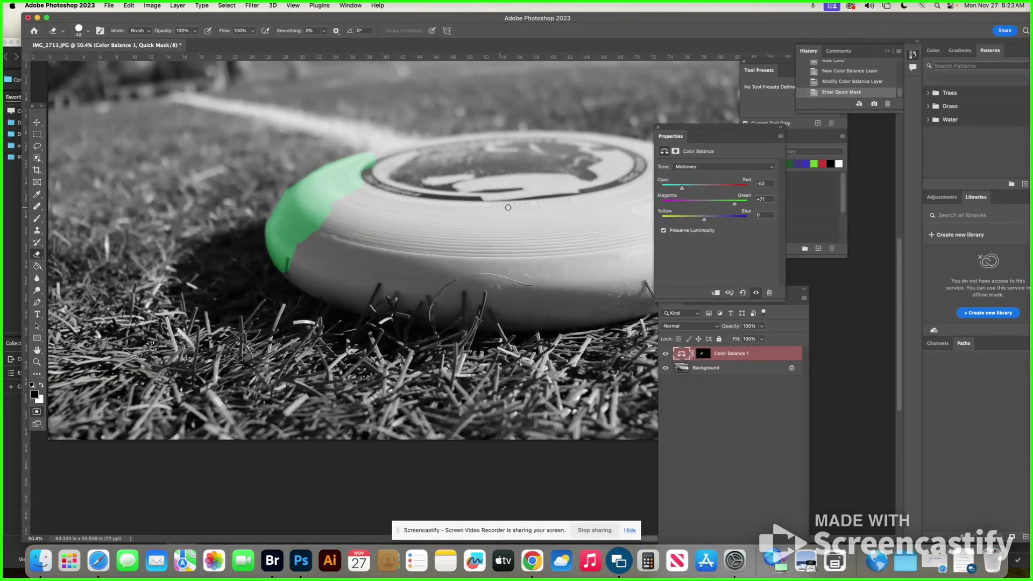
{"action": "left_click", "coordinate": [361, 304]}
{"action": "left_click", "coordinate": [357, 311]}
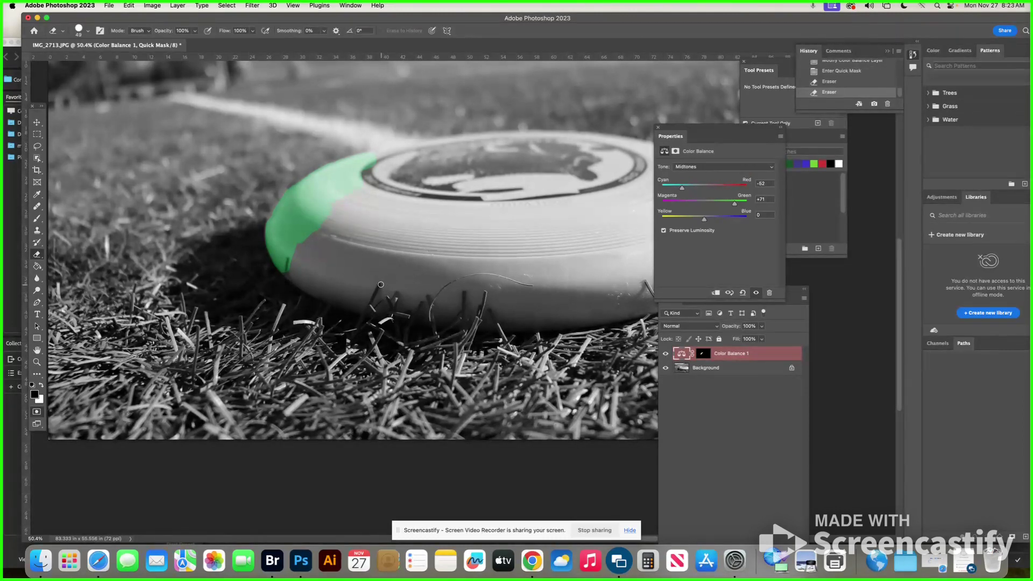